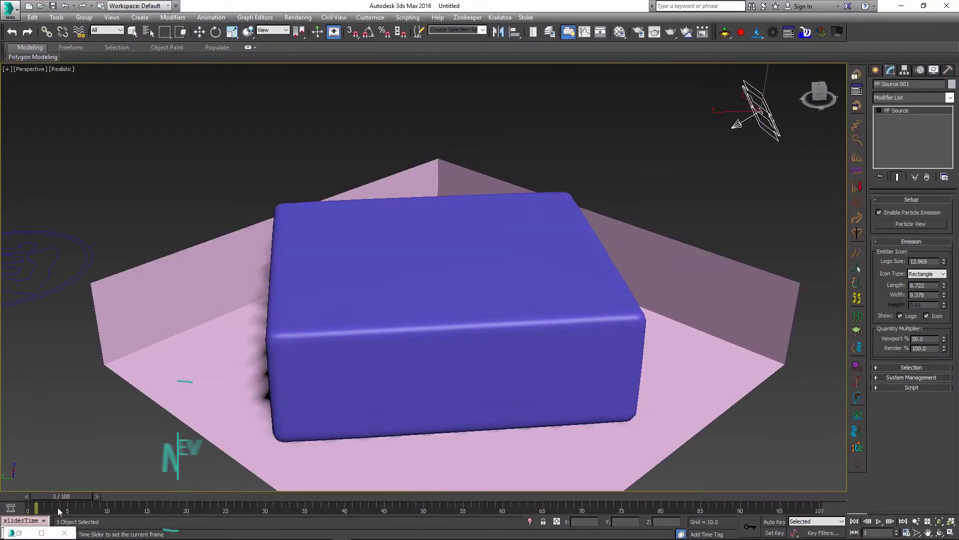
# Scrub the timelines of the demo scenes to preview the fluid and rod deformation simulations.
pyautogui.moveTo(57, 507); pyautogui.dragTo(343, 508)
pyautogui.press('w')
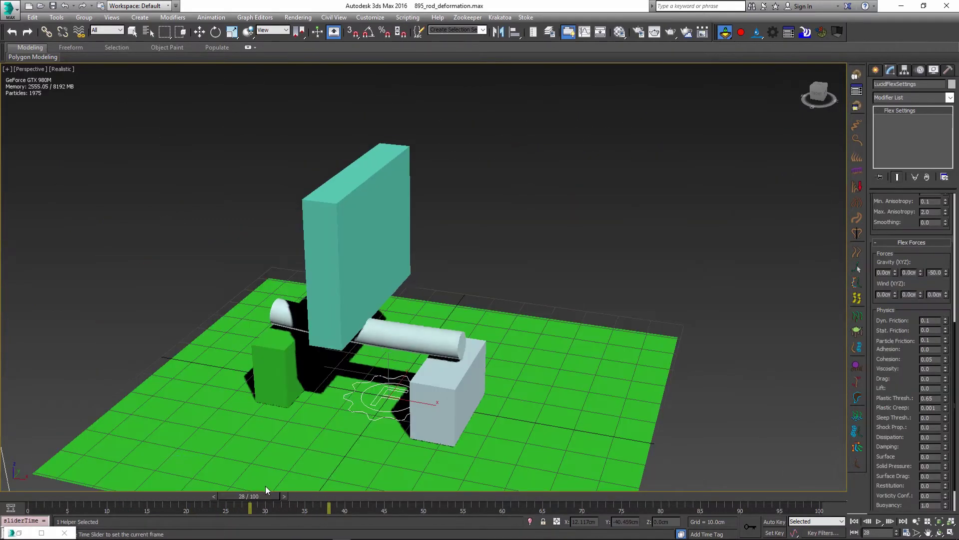
pyautogui.moveTo(265, 485); pyautogui.dragTo(692, 480)
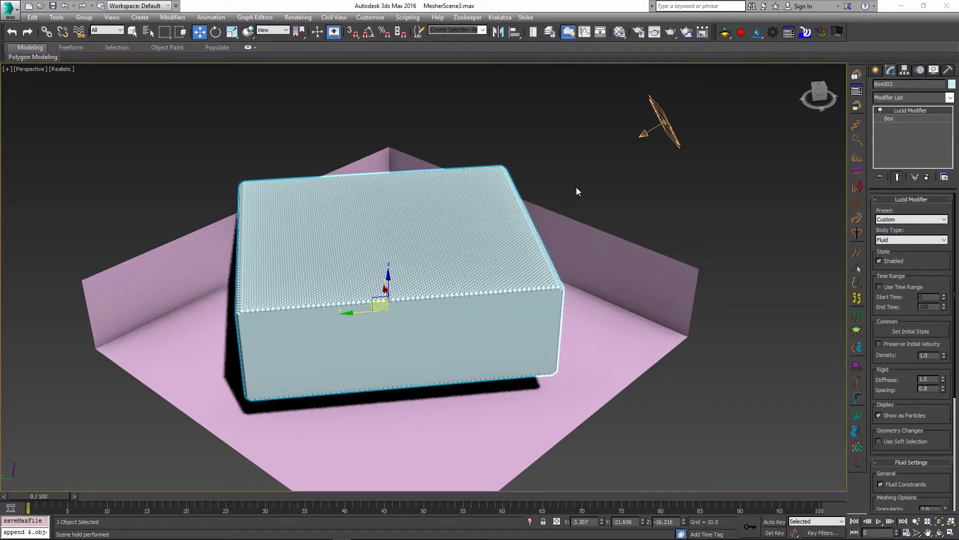
# Select the pink collision tray and advance the fluid simulation to frame 86.
pyautogui.moveTo(577, 188); pyautogui.dragTo(586, 234, button='middle')
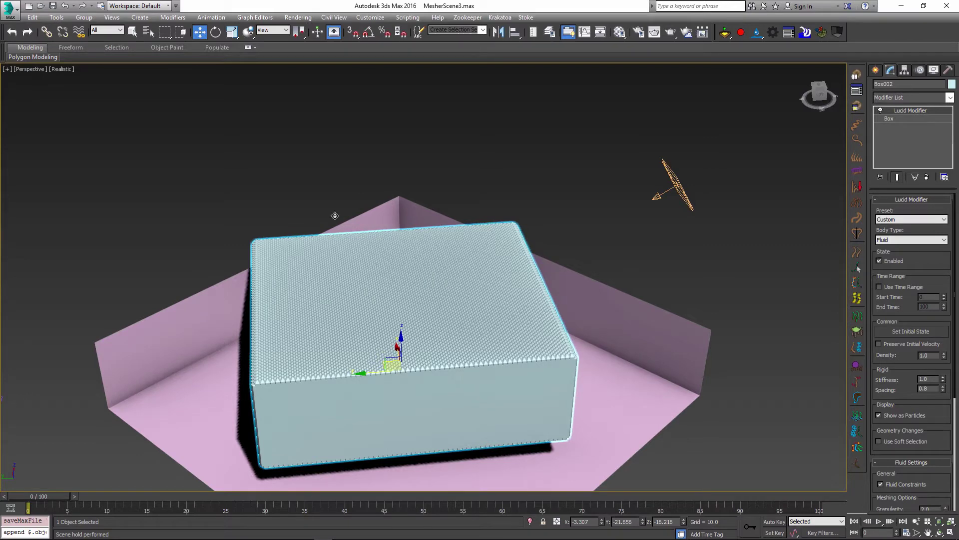
pyautogui.keyDown('alt'); pyautogui.moveTo(290, 177); pyautogui.dragTo(268, 151, button='middle'); pyautogui.keyUp('alt')
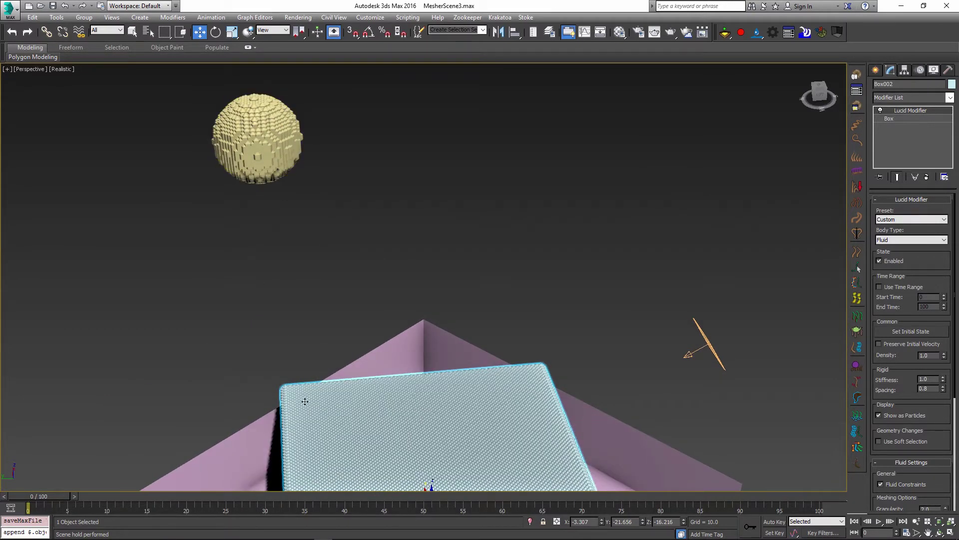
pyautogui.keyDown('alt'); pyautogui.moveTo(375, 299); pyautogui.dragTo(683, 98, button='middle'); pyautogui.keyUp('alt')
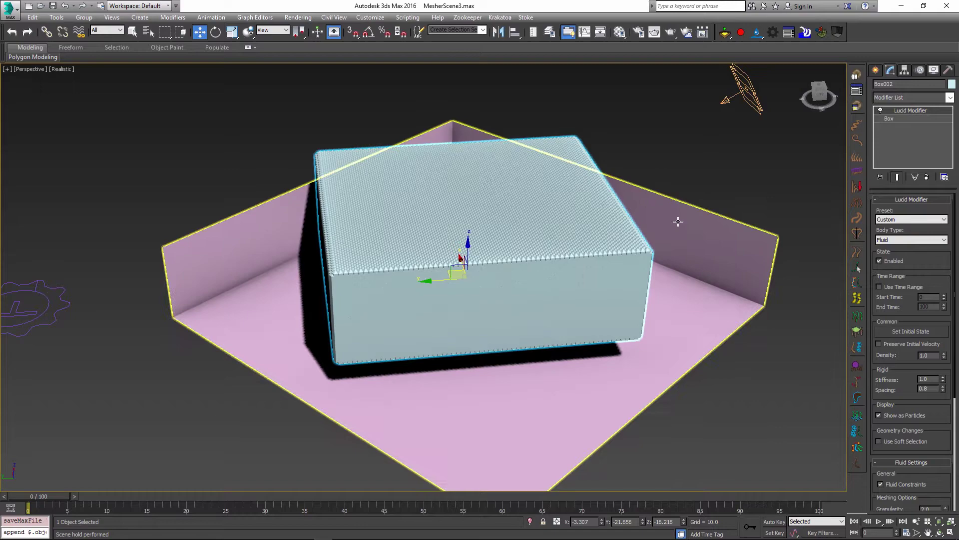
pyautogui.click(230, 241)
pyautogui.moveTo(55, 496); pyautogui.dragTo(181, 497)
pyautogui.press('w')
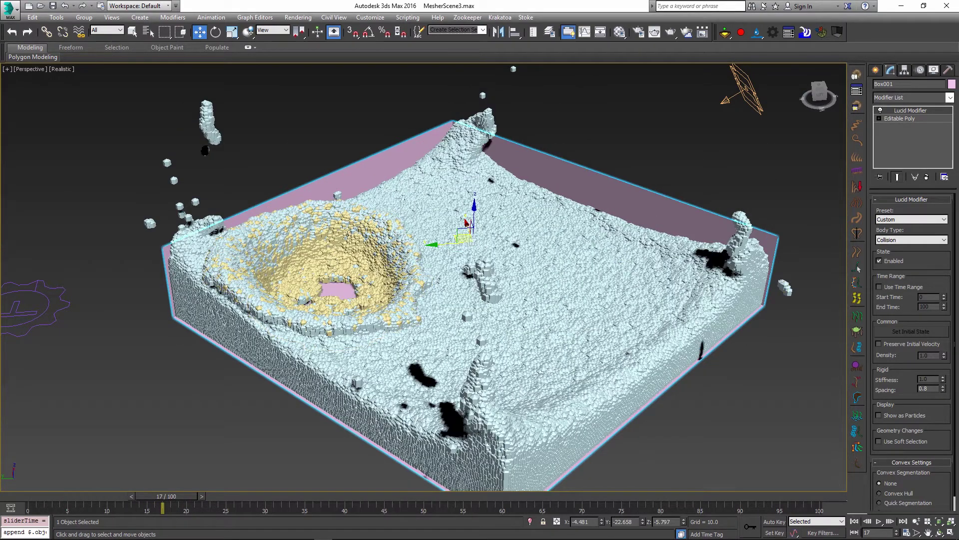
pyautogui.moveTo(183, 500); pyautogui.dragTo(708, 508)
pyautogui.press('w')
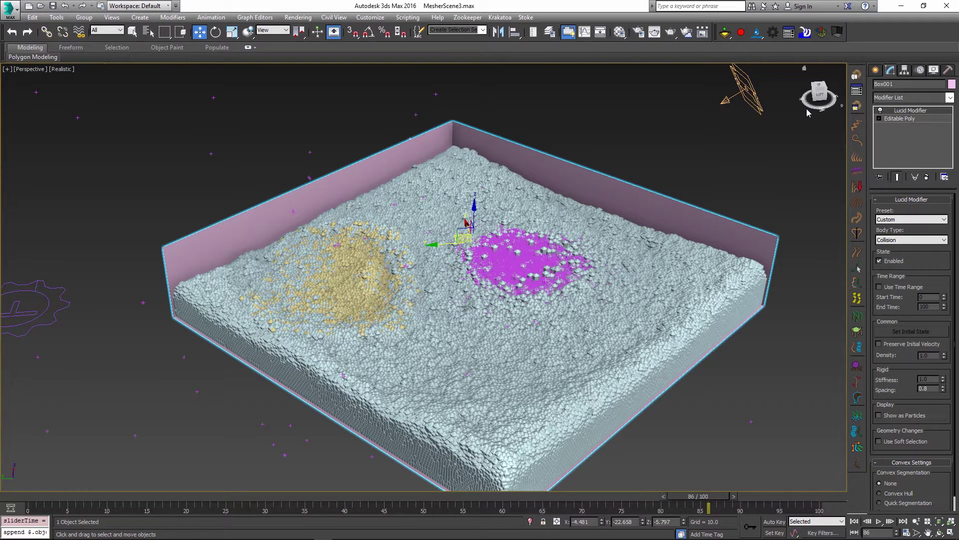
# Add a Lucid Mesher to the scene and move it about 63.5 units along Y, clear of the tray, keeping its viewport icon shown.
pyautogui.click(822, 33)
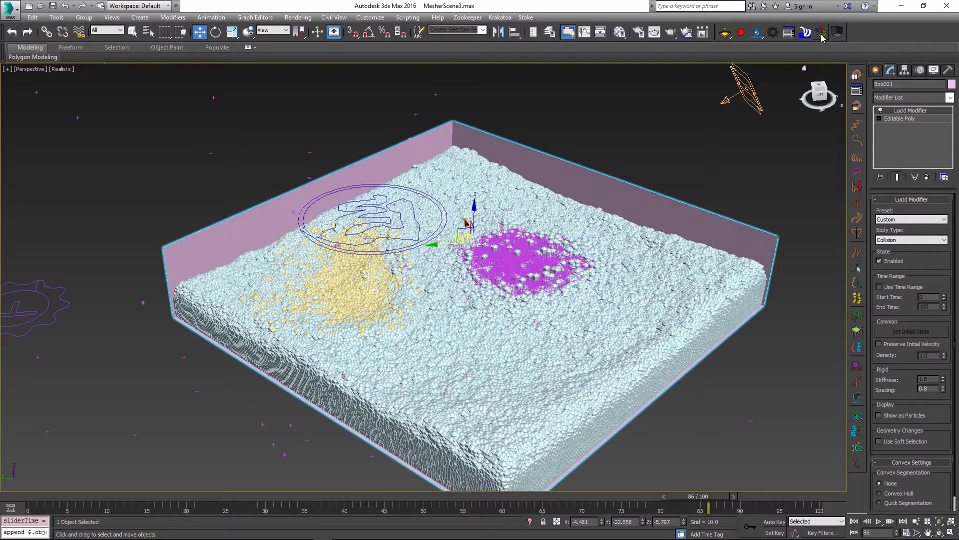
pyautogui.click(373, 181)
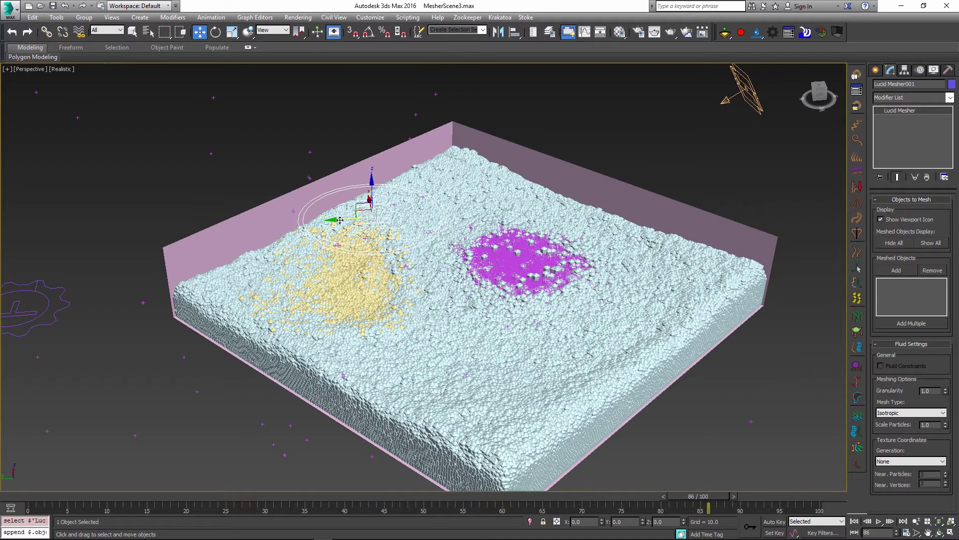
pyautogui.moveTo(330, 220); pyautogui.dragTo(34, 223)
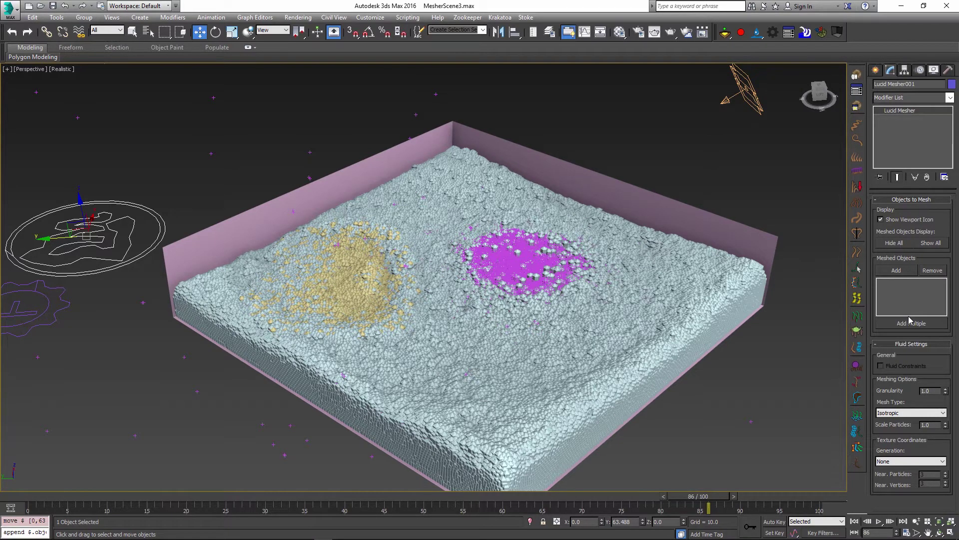
pyautogui.click(915, 220)
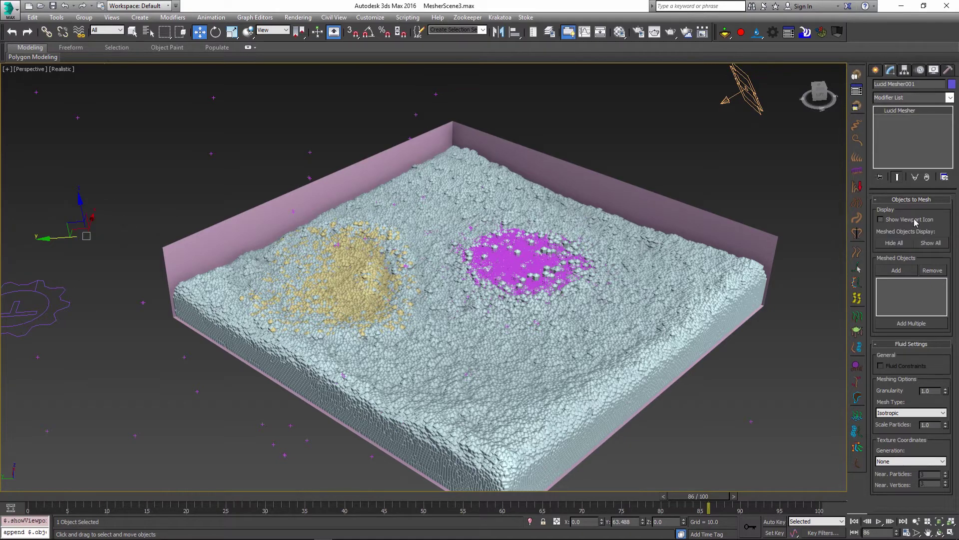
pyautogui.click(915, 221)
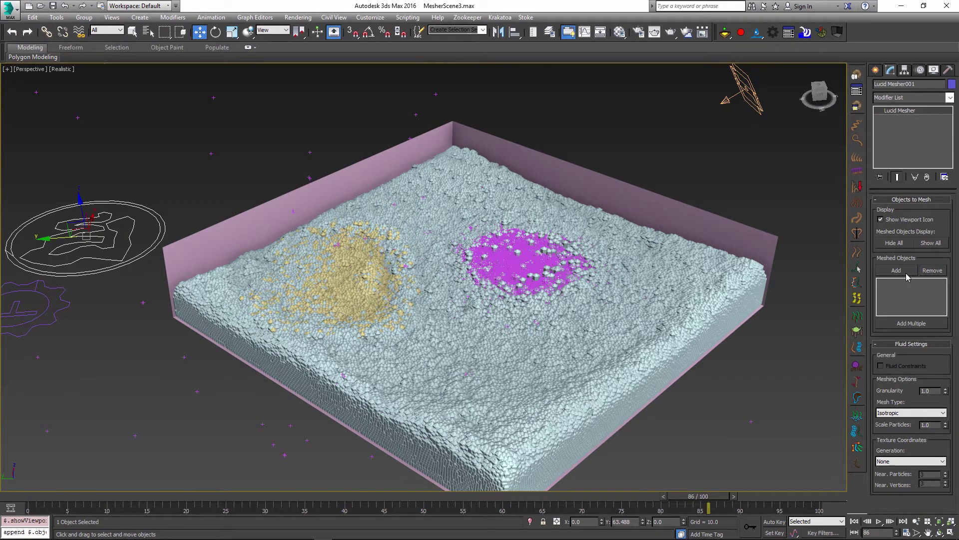
# Add Box002 and Sphere001 to the Lucid Mesher's meshed objects.
pyautogui.click(906, 273)
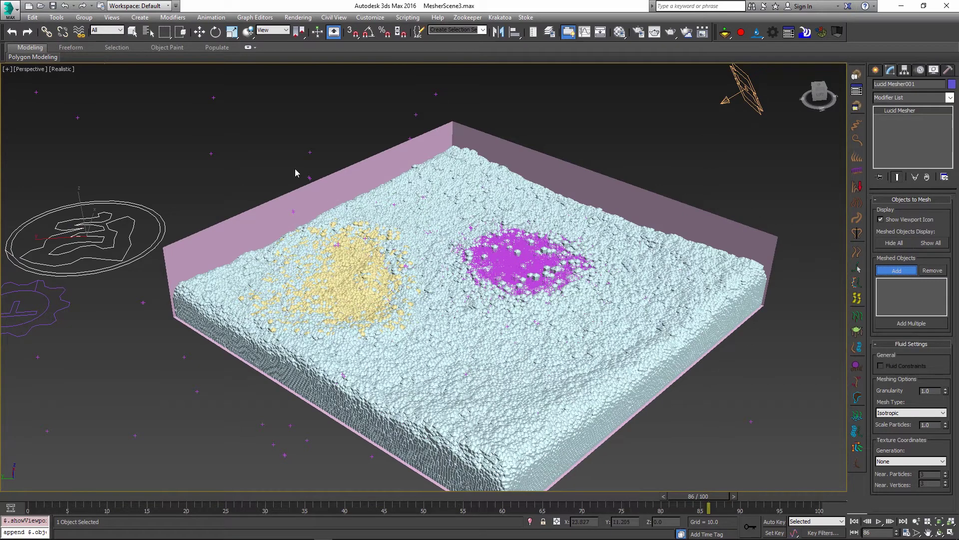
pyautogui.click(417, 206)
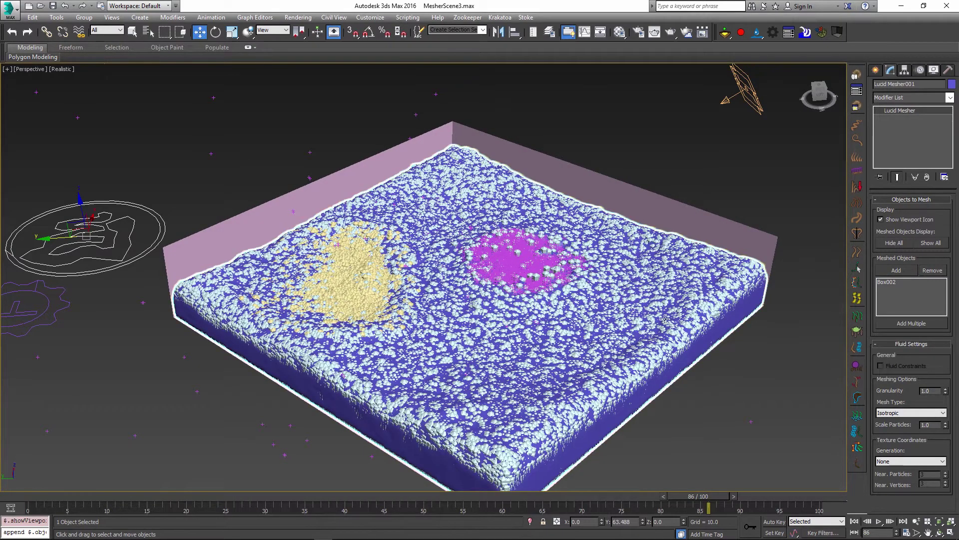
pyautogui.click(895, 271)
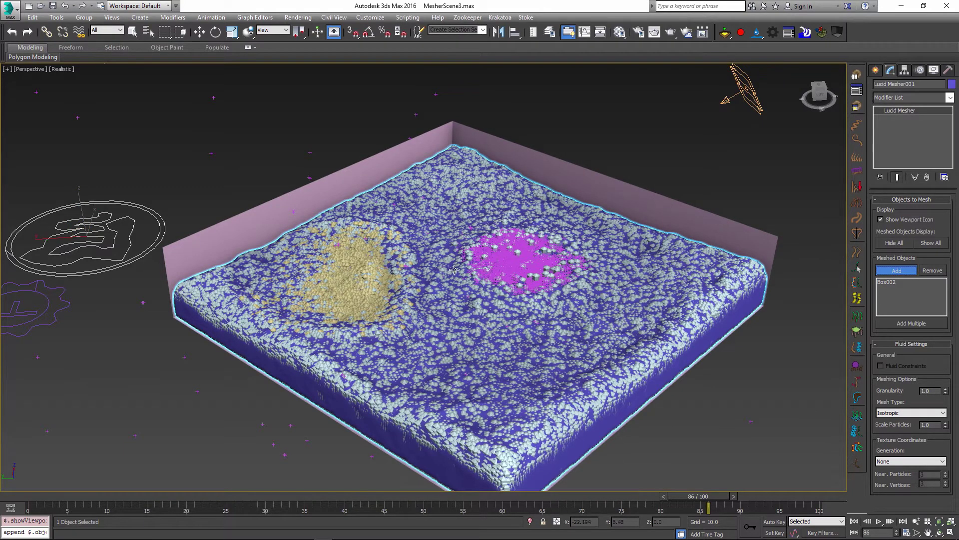
pyautogui.rightClick(732, 280)
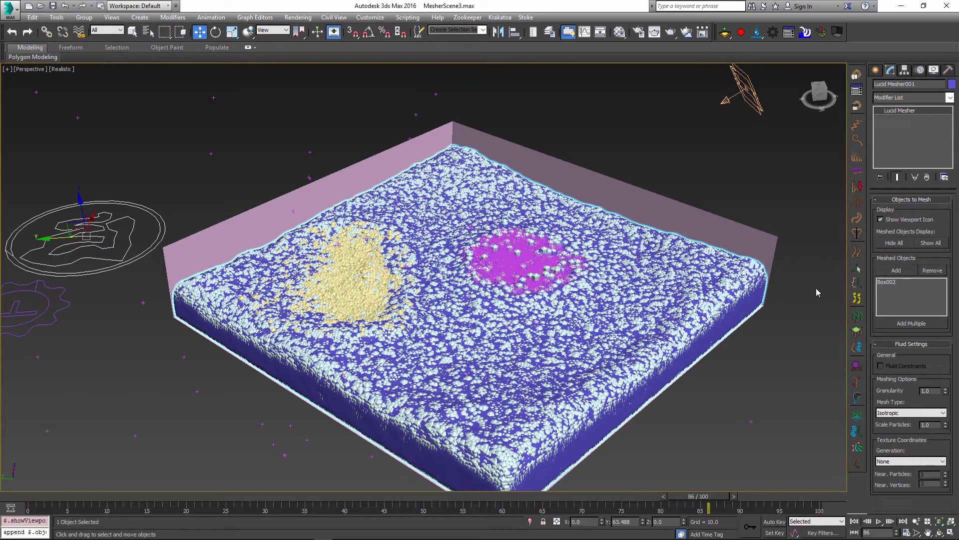
pyautogui.click(908, 324)
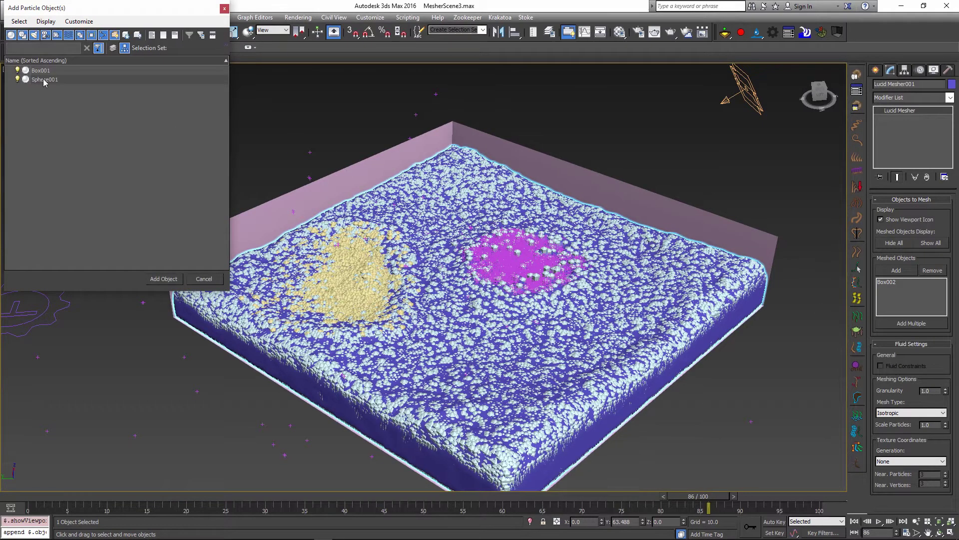
pyautogui.doubleClick(44, 80)
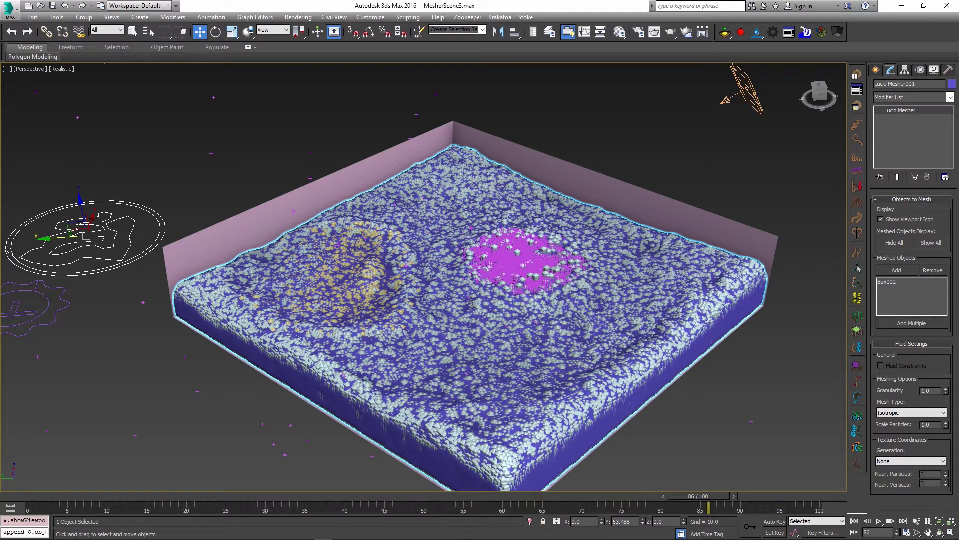
# Select the Lucid Fluid 001 operator in Particle View and find its node name in the MAXScript Listener's macro log.
pyautogui.press('6')
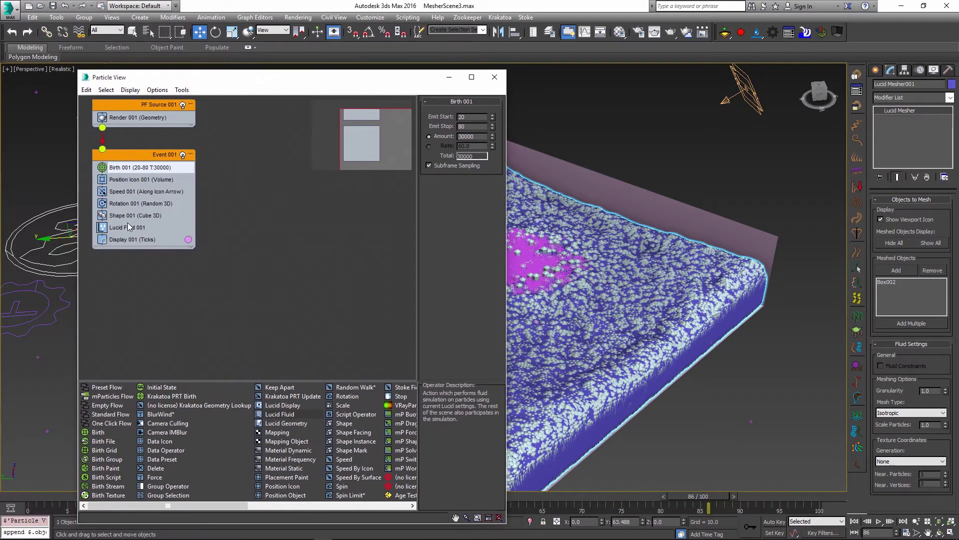
pyautogui.click(127, 230)
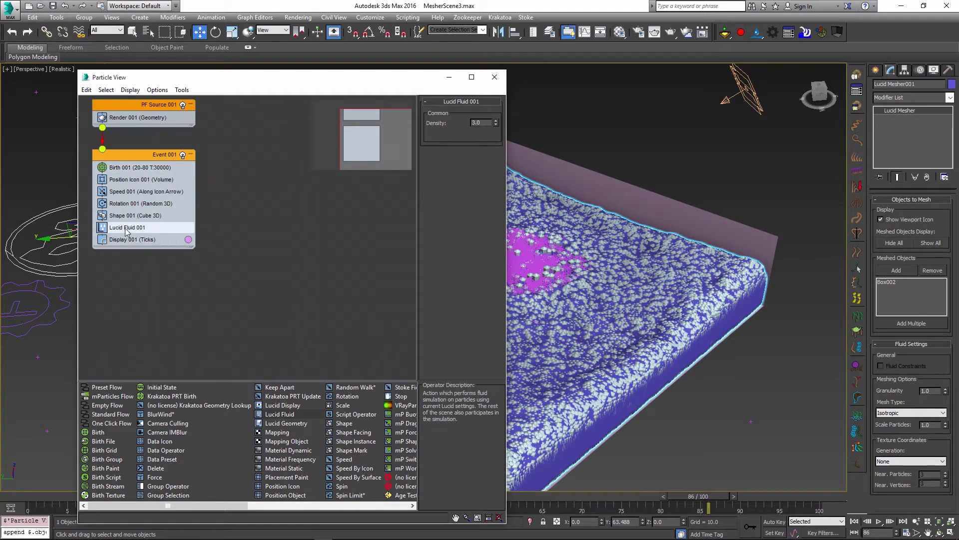
pyautogui.press('F11')
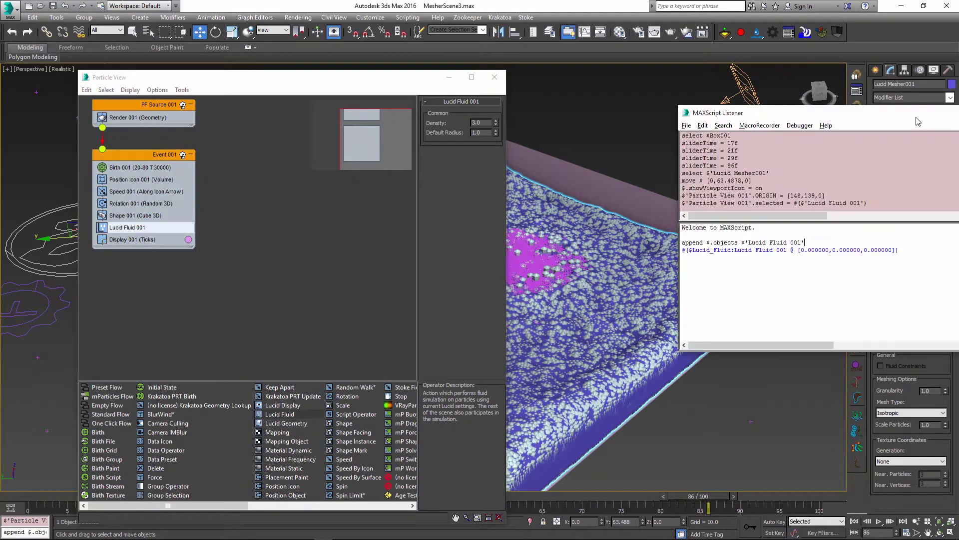
pyautogui.moveTo(920, 110); pyautogui.dragTo(656, 151)
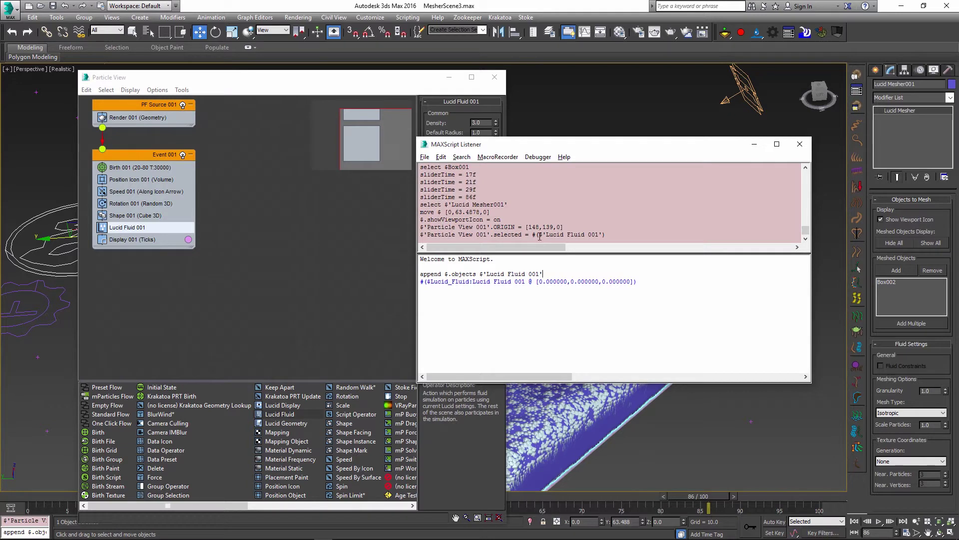
pyautogui.click(561, 237)
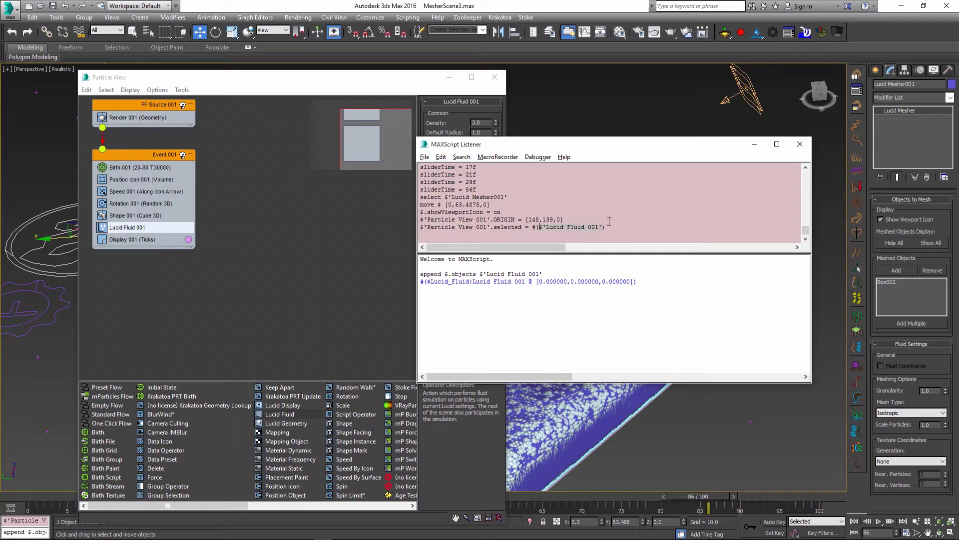
# Clear the MAXScript Listener's output area and move the Listener and Particle View windows apart to expose the scene.
pyautogui.click(577, 275)
pyautogui.hotkey('ctrl', 'a')
pyautogui.press('Delete')
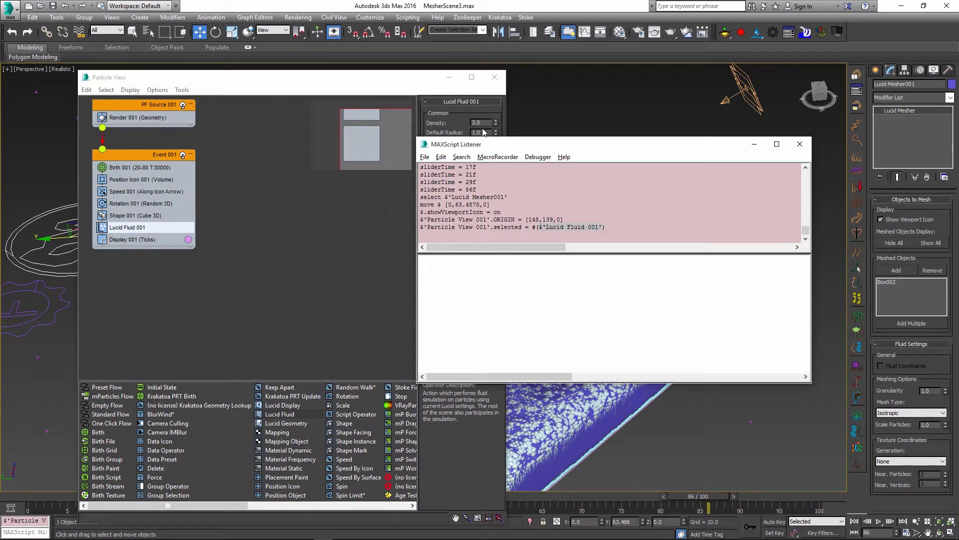
pyautogui.moveTo(483, 146); pyautogui.dragTo(644, 191)
pyautogui.moveTo(320, 77); pyautogui.dragTo(154, 361)
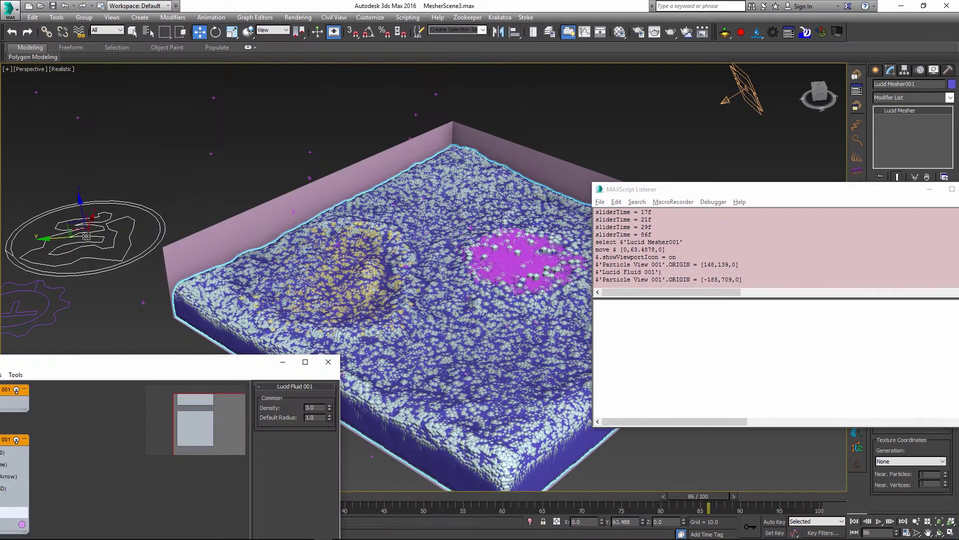
# Run append $.objects $'Lucid Fluid 001' in the MAXScript Listener to add the particle fluid to the mesher, and move the window aside.
pyautogui.click(622, 344)
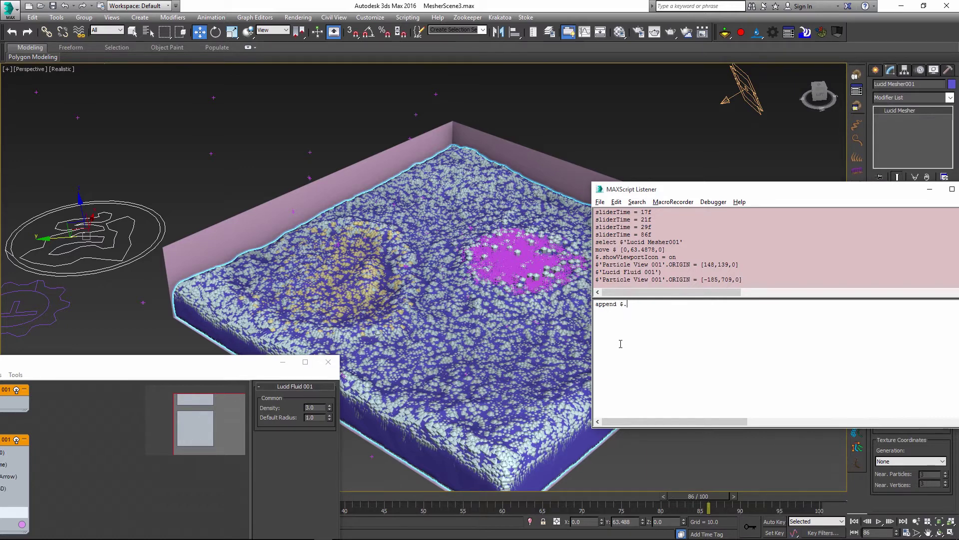
pyautogui.write("ts $'Lucid Fluid 001'")
pyautogui.press('Return')
pyautogui.moveTo(730, 190); pyautogui.dragTo(446, 210)
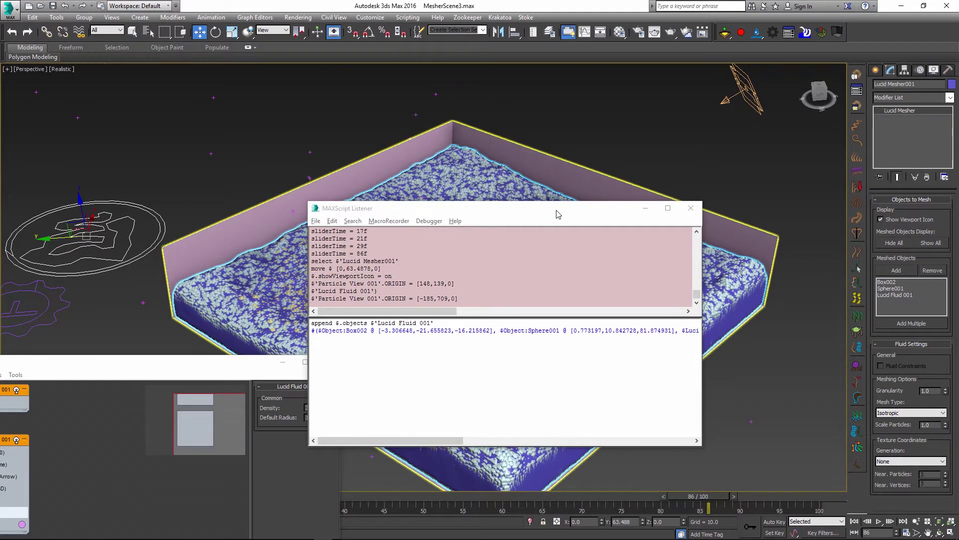
pyautogui.moveTo(558, 211); pyautogui.dragTo(952, 219)
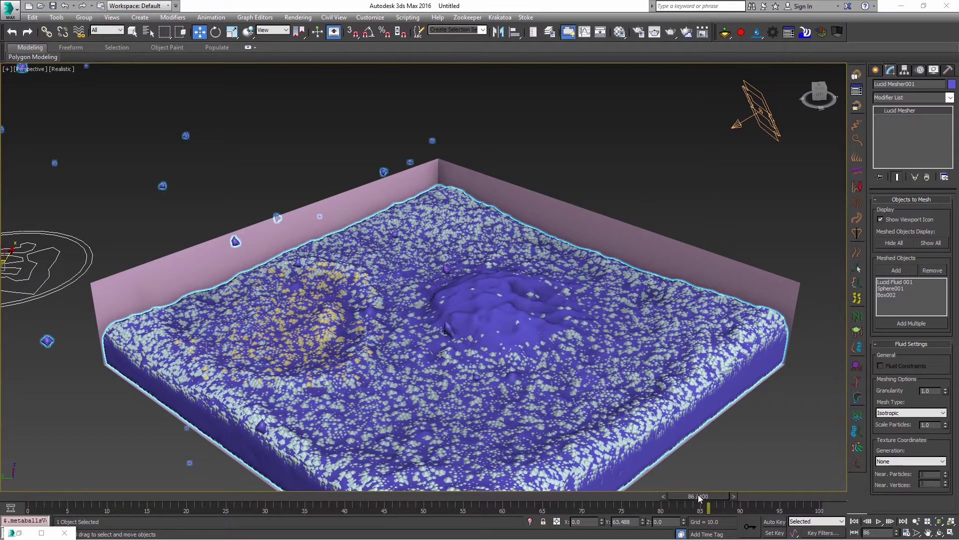
# Set the timeline to frame 55 and hide all of the mesher's source objects so only the mesh shows.
pyautogui.moveTo(700, 497); pyautogui.dragTo(460, 502)
pyautogui.moveTo(460, 448); pyautogui.dragTo(463, 449)
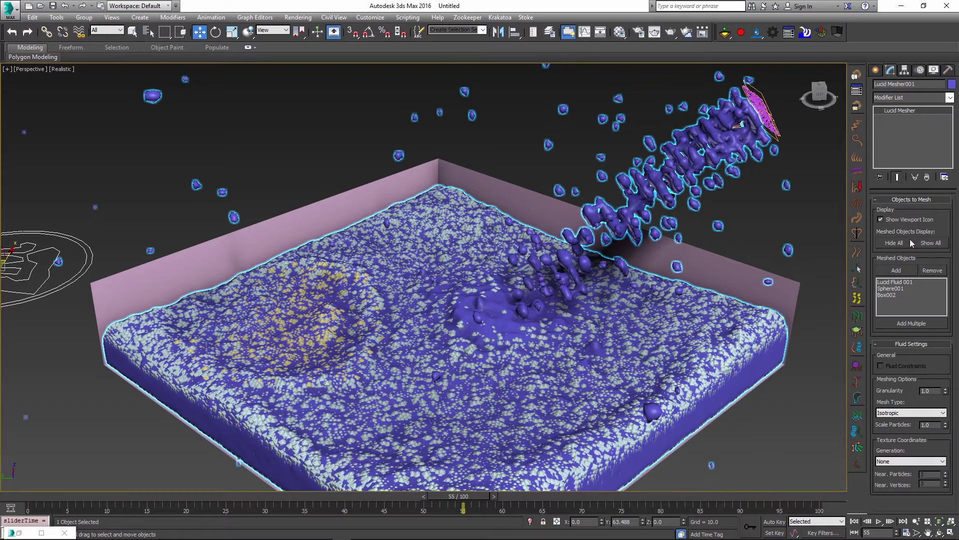
pyautogui.click(879, 244)
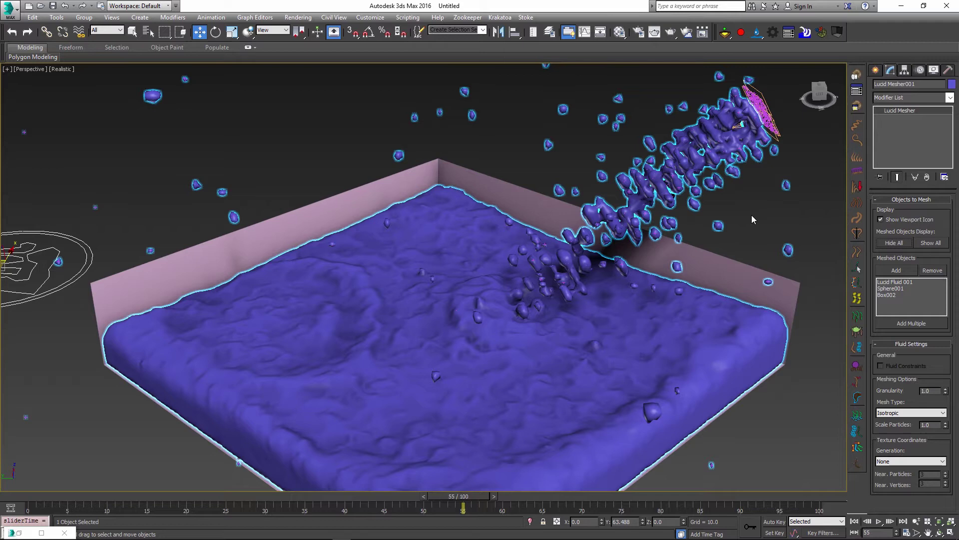
pyautogui.click(930, 243)
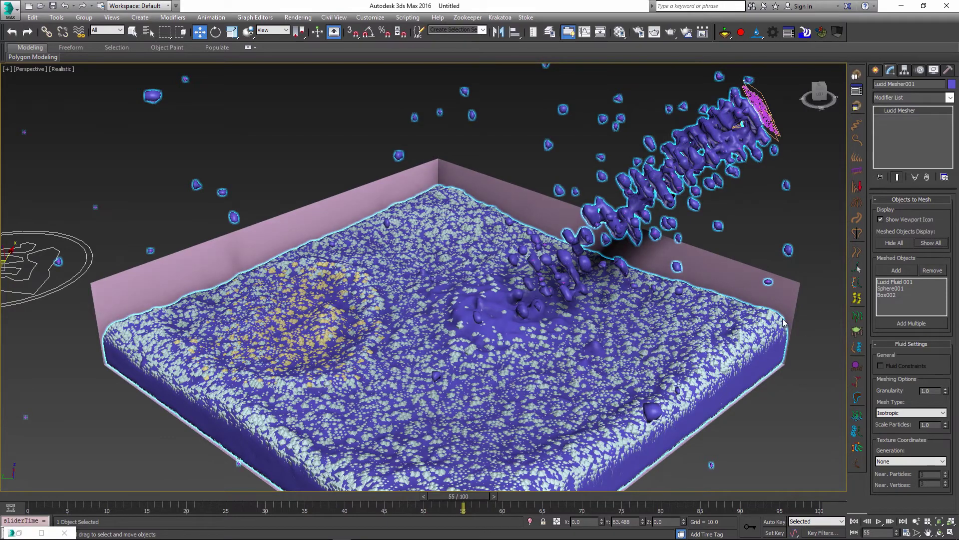
pyautogui.click(894, 243)
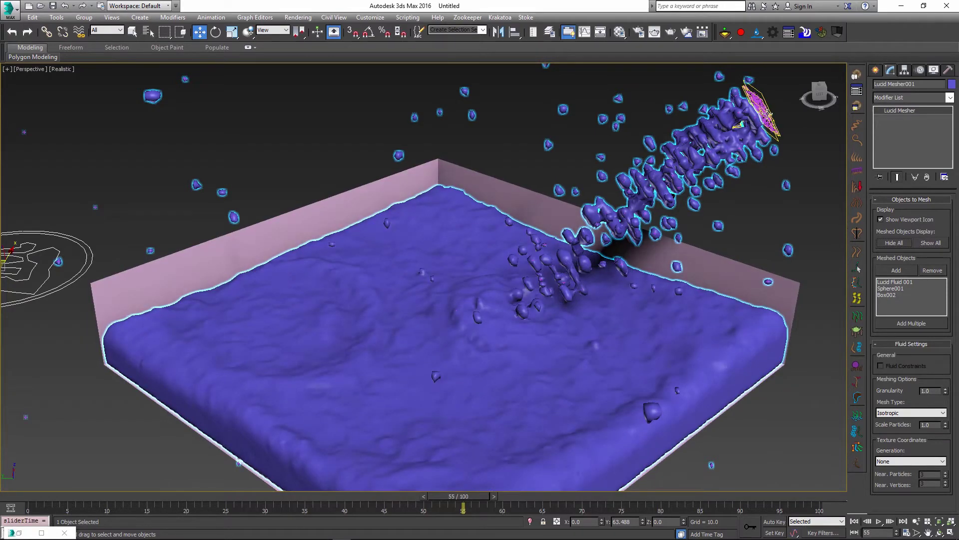
# Turn off the Display 001 operator of PF Source 001 in Particle View to hide the particle ticks.
pyautogui.click(762, 114)
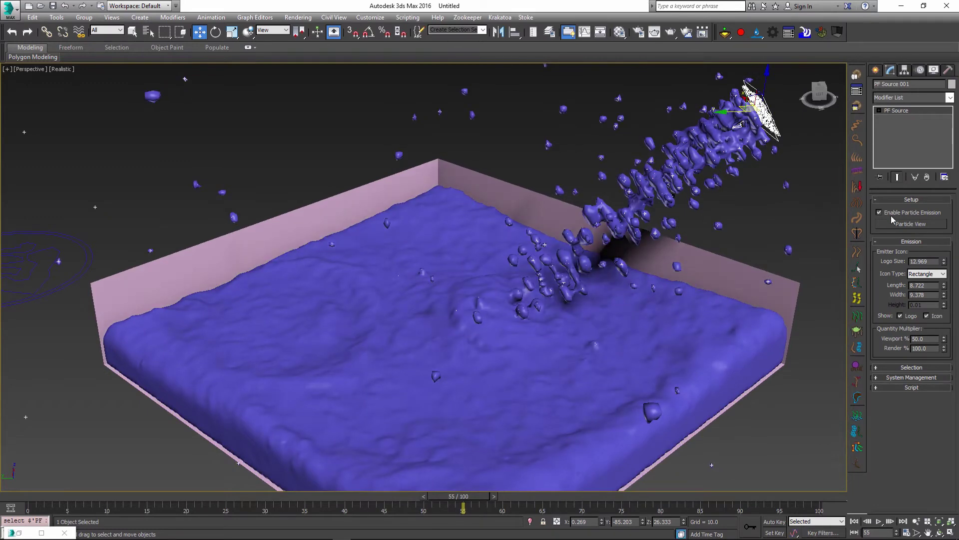
pyautogui.click(895, 224)
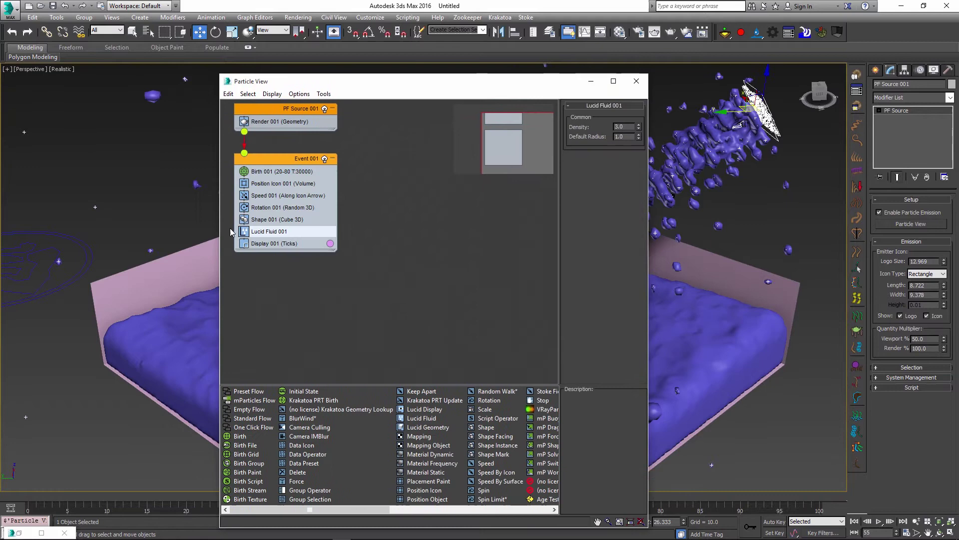
pyautogui.click(245, 244)
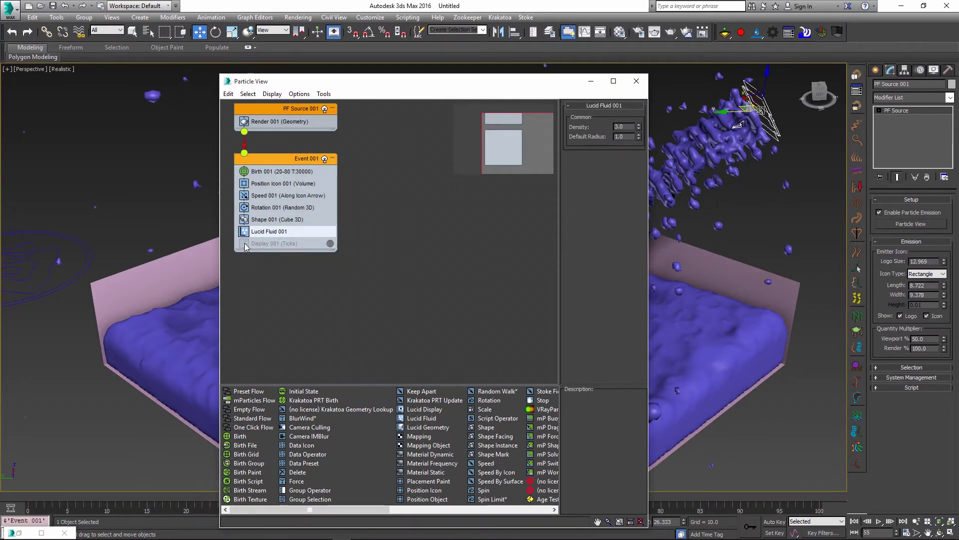
# Close Particle View, scrub the timeline to frame 39 and select the Lucid Mesher's fluid mesh.
pyautogui.press('6')
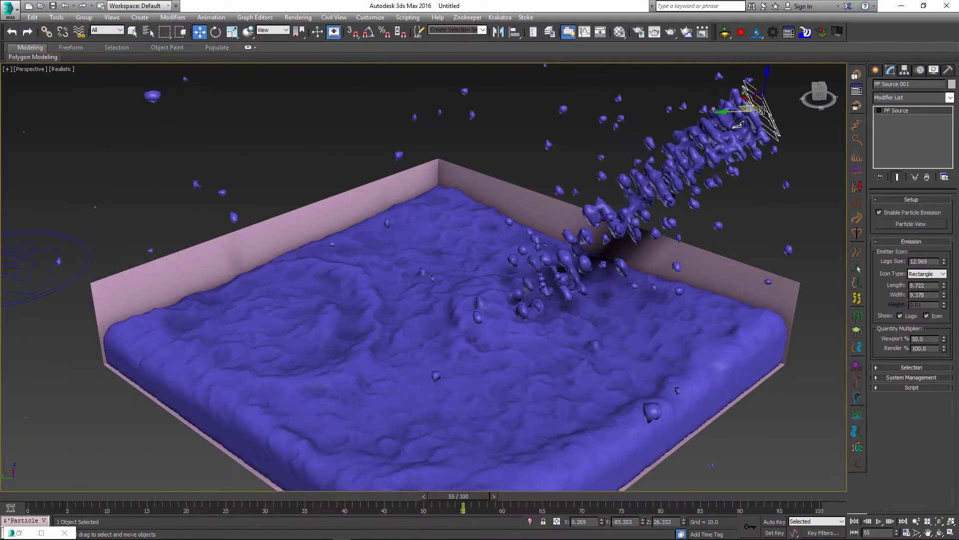
pyautogui.moveTo(447, 502); pyautogui.dragTo(338, 495)
pyautogui.press('w')
pyautogui.click(381, 437)
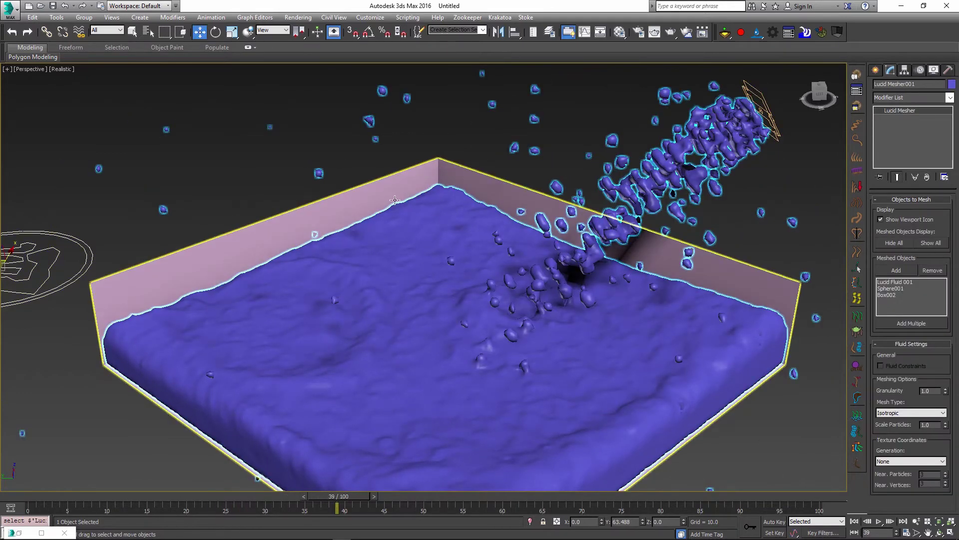
# Set the Lucid Mesher's Granularity to 0.6, test-render the perspective view and close the rendered frame.
pyautogui.click(932, 391)
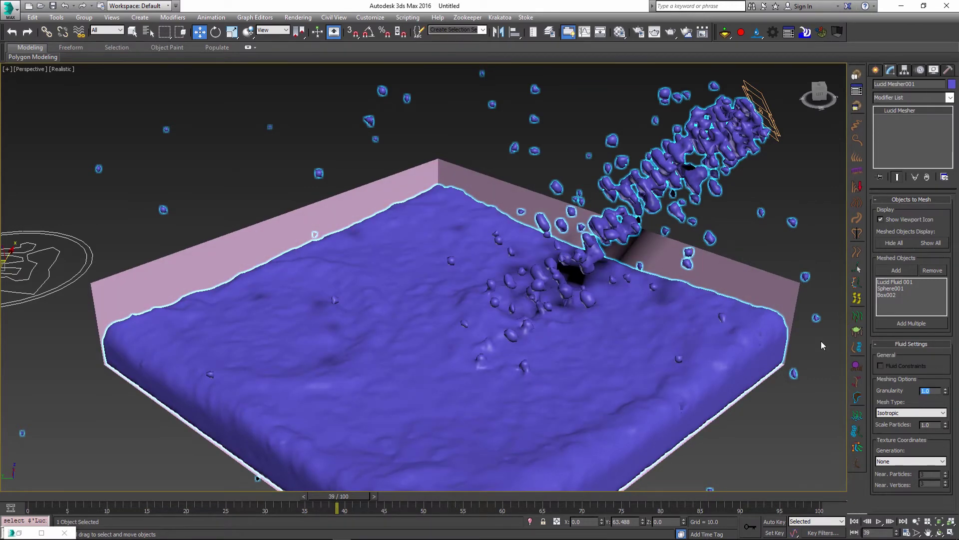
pyautogui.write('0.6')
pyautogui.click(936, 423)
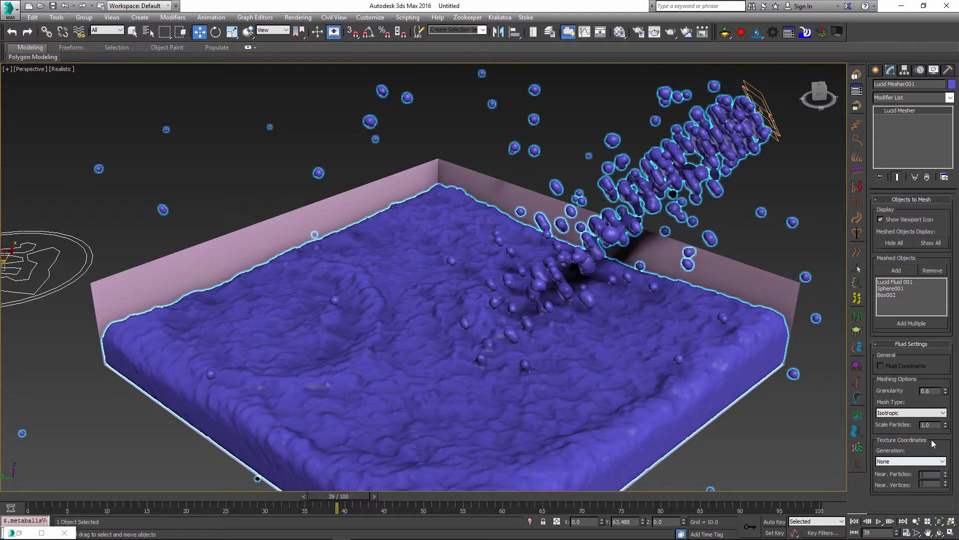
pyautogui.hotkey('shift', 'q')
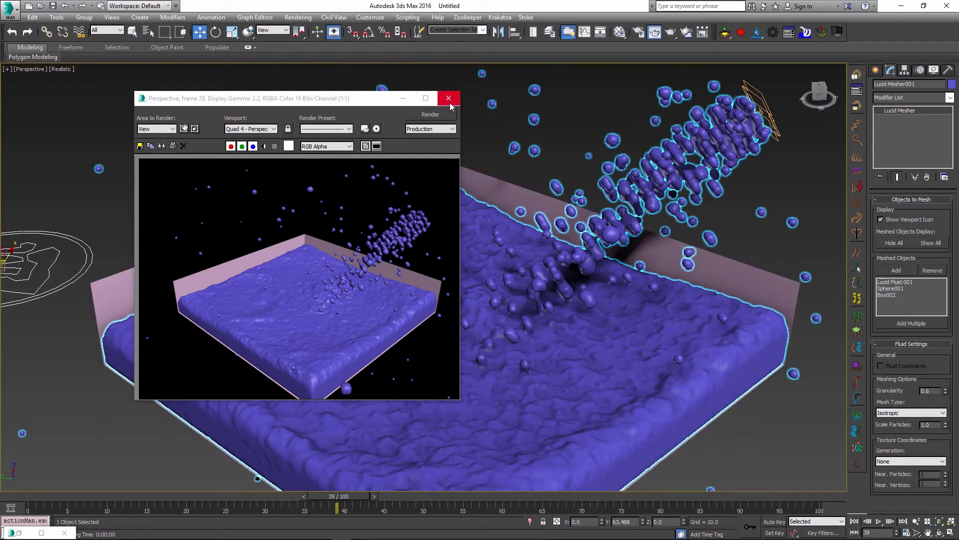
pyautogui.click(449, 99)
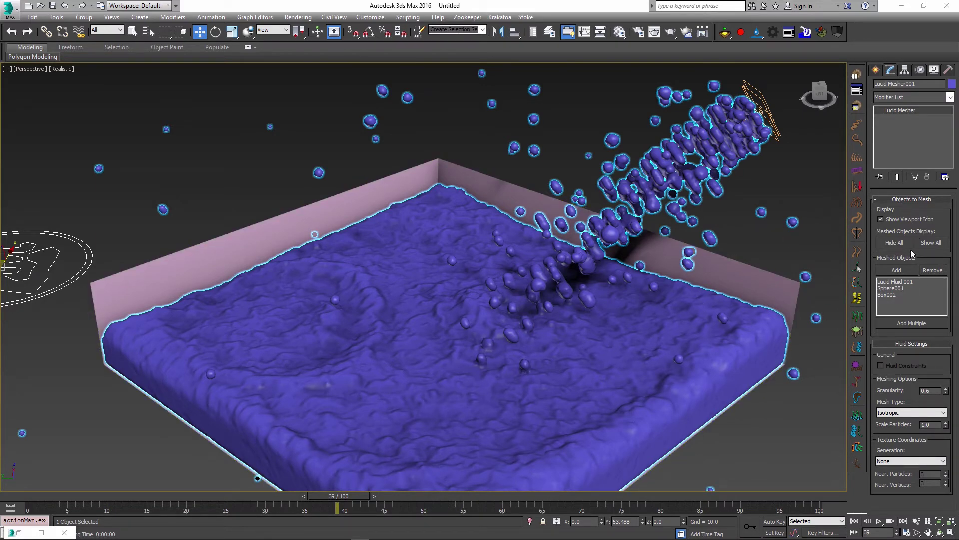
# Show the mesher's source objects, select Sphere001 among the meshed objects and hide all the sources again.
pyautogui.click(502, 295)
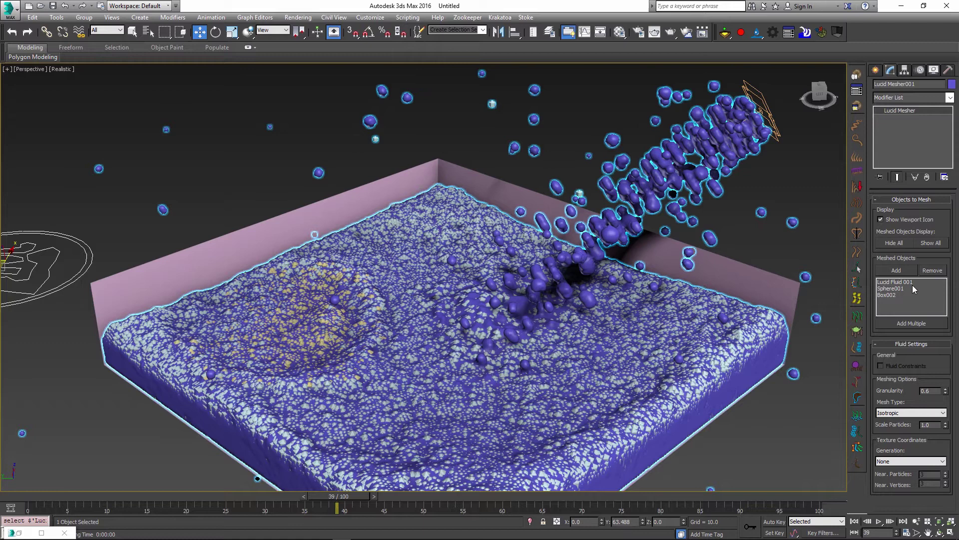
pyautogui.click(890, 288)
pyautogui.click(895, 243)
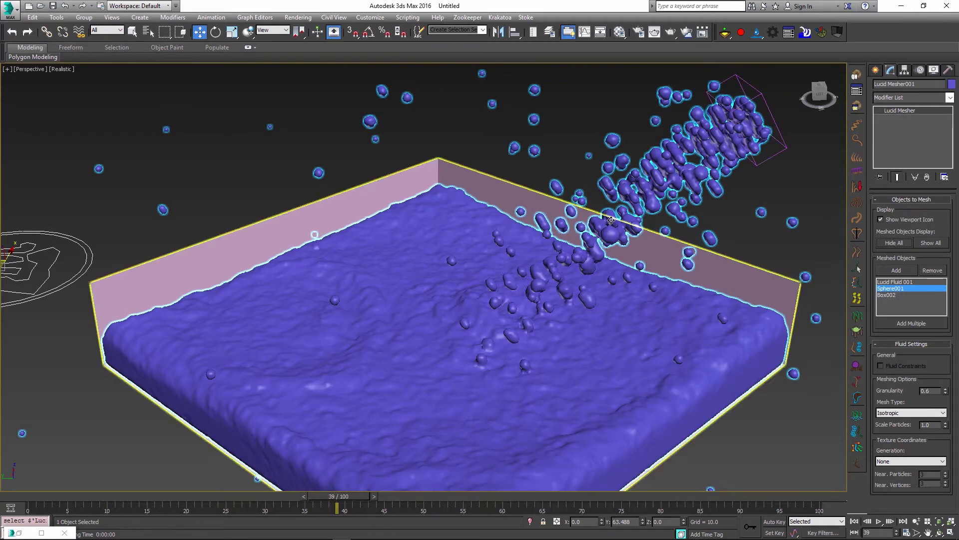
# Remove Box002 from the mesher's meshed objects and scrub the timeline to review the remaining fluid mesh.
pyautogui.click(889, 295)
pyautogui.click(932, 270)
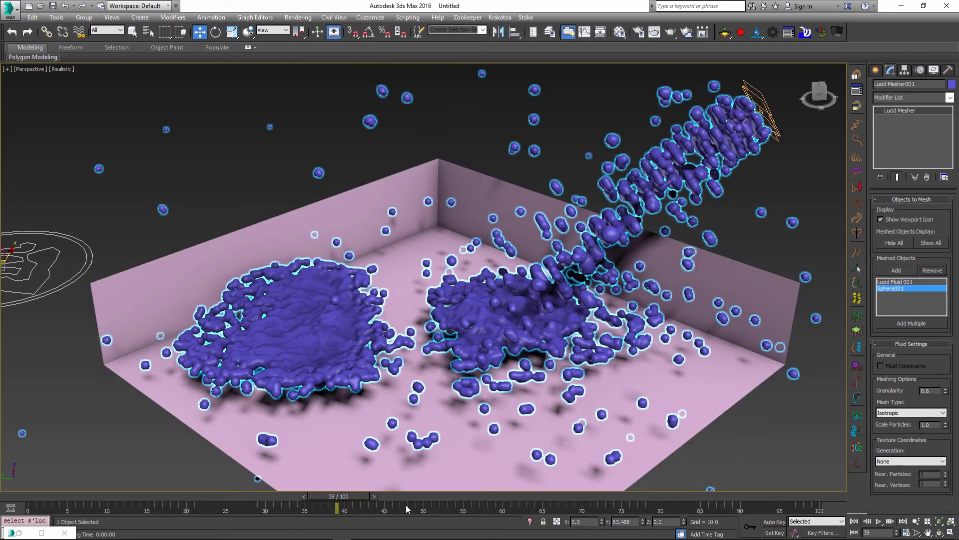
pyautogui.moveTo(358, 502); pyautogui.dragTo(711, 451)
pyautogui.press('w')
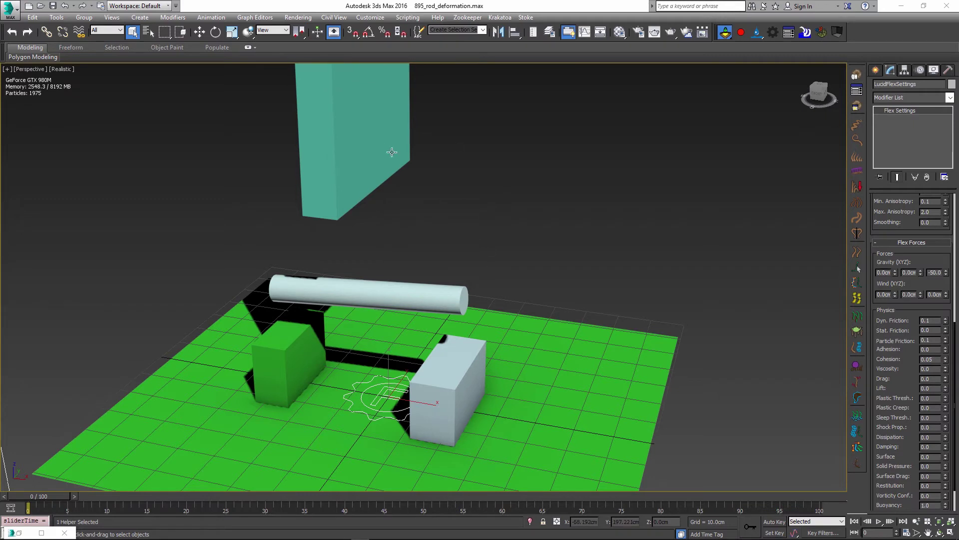
# In 895_rod_deformation.max, inspect the Lucid Modifier settings of the hanging teal box, the two support boxes and the ground plane.
pyautogui.click(360, 116)
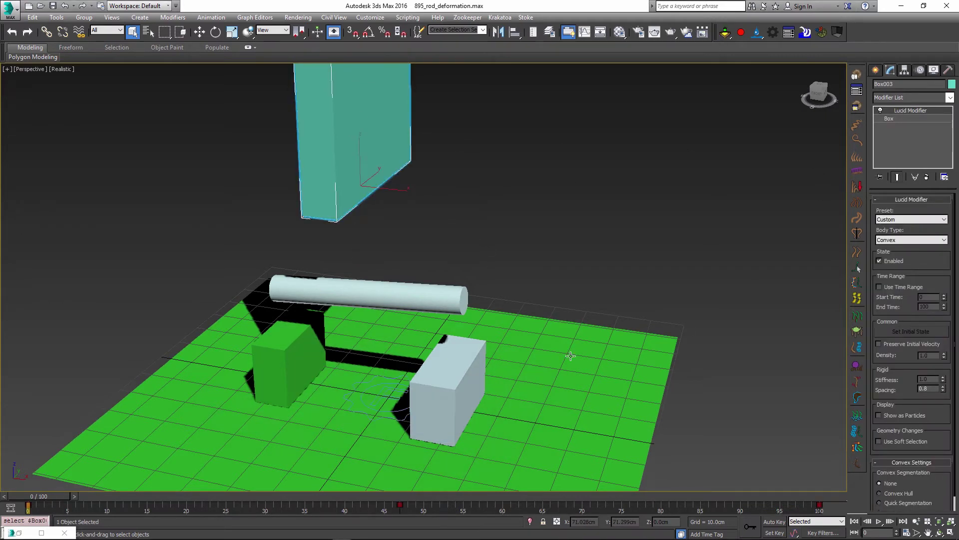
pyautogui.click(450, 390)
pyautogui.click(307, 357)
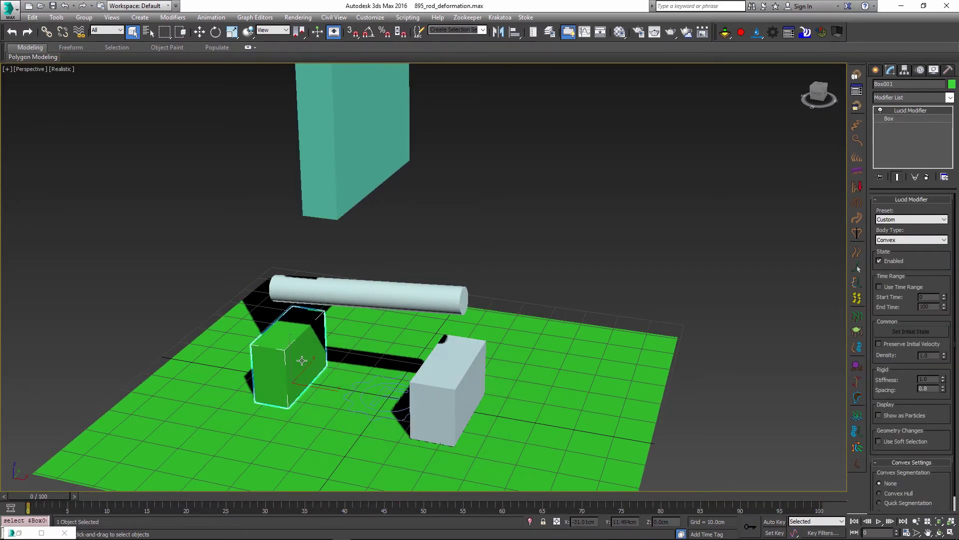
pyautogui.click(304, 423)
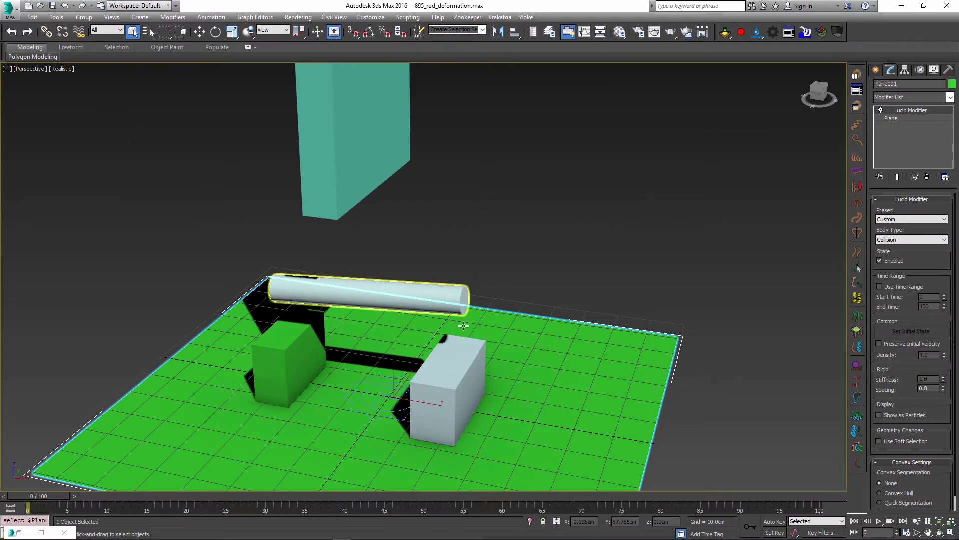
# Scrub to frame 37 to preview the teal box's descent and inspect the cylinder's Lucid Modifier and Softbody settings.
pyautogui.moveTo(50, 496); pyautogui.dragTo(321, 496)
pyautogui.click(415, 298)
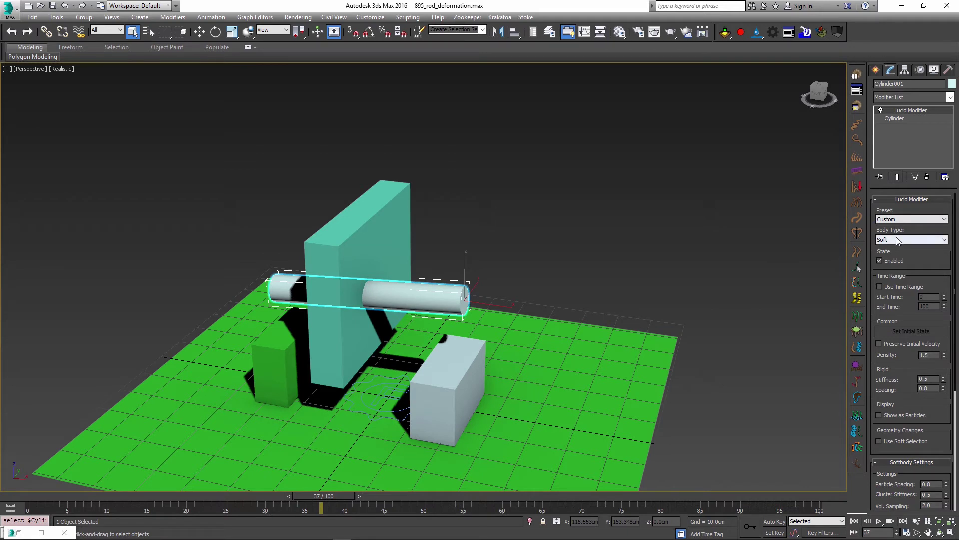
pyautogui.scroll(-8, 898, 242)
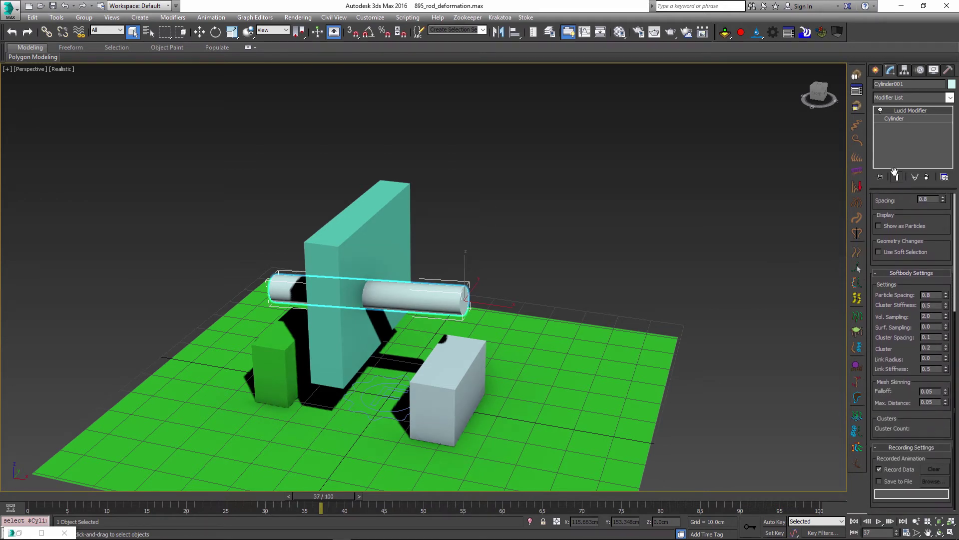
pyautogui.scroll(8, 895, 173)
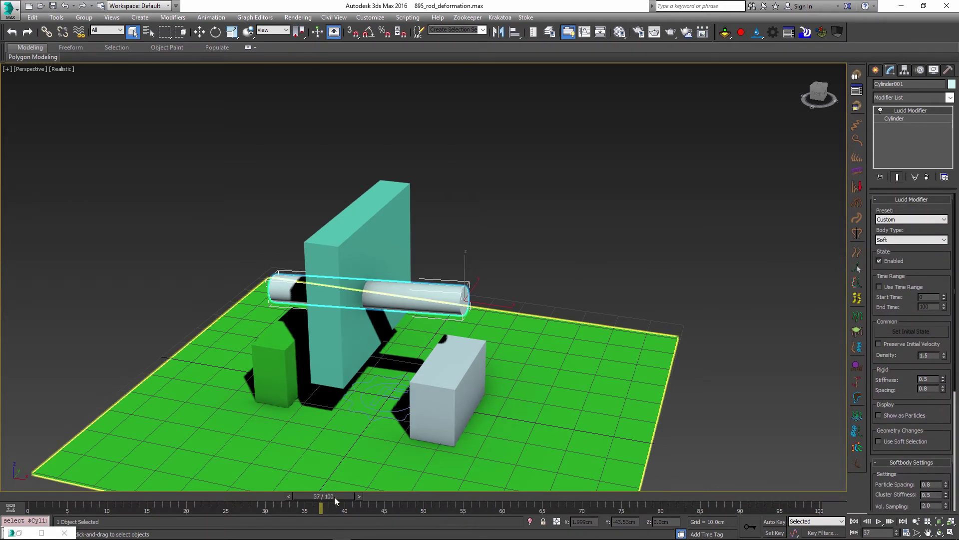
# Return to frame 0, turn on Lucid physics and scrub the timeline to simulate the box pressing the soft rod.
pyautogui.moveTo(334, 496); pyautogui.dragTo(45, 497)
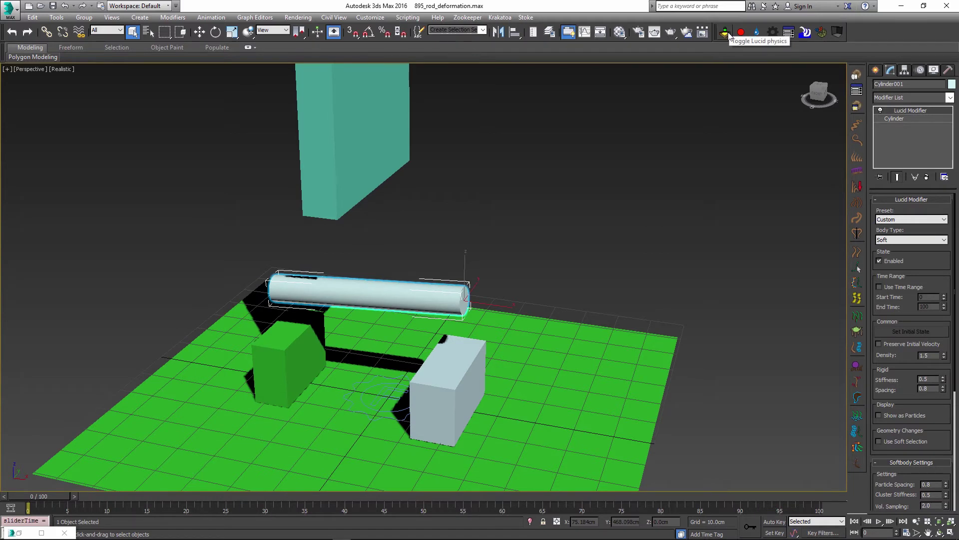
pyautogui.click(725, 32)
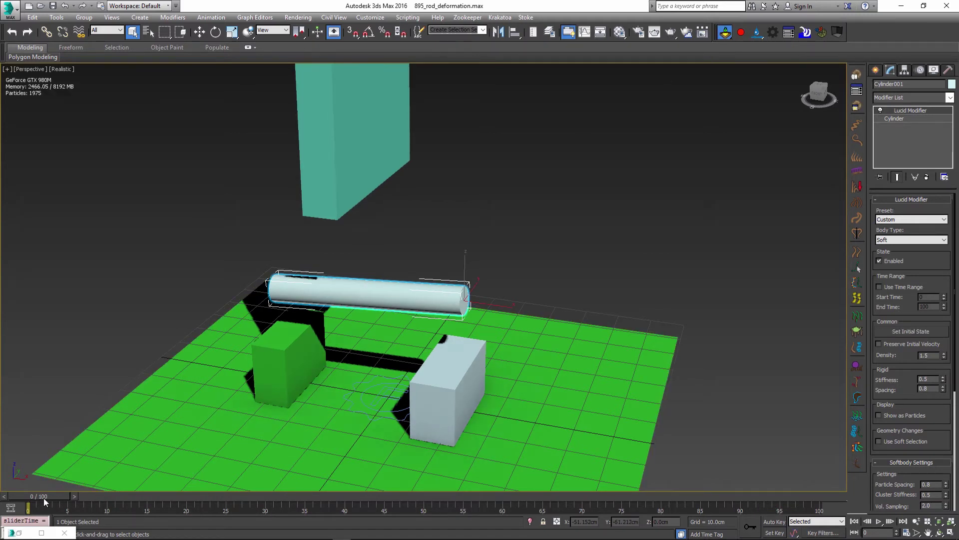
pyautogui.moveTo(44, 497); pyautogui.dragTo(381, 497)
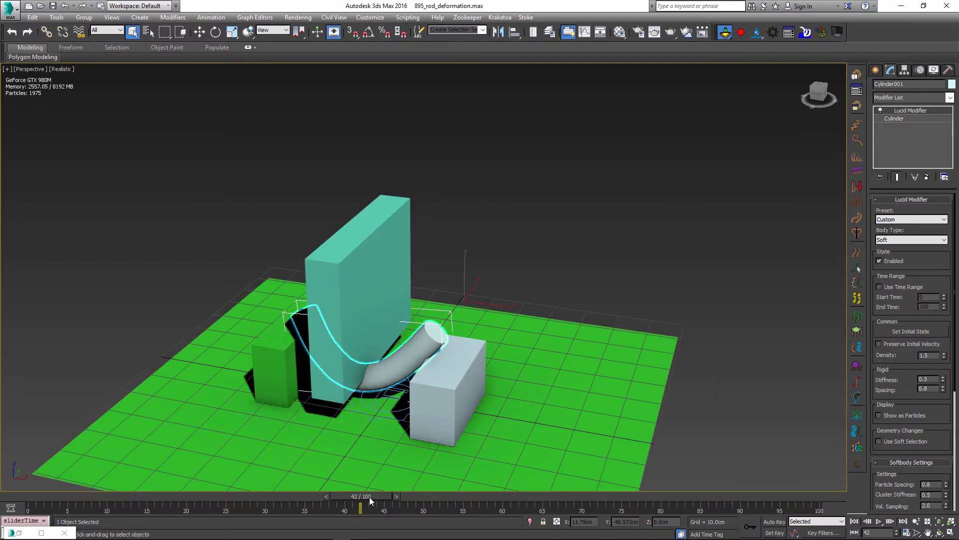
pyautogui.moveTo(370, 497); pyautogui.dragTo(805, 492)
pyautogui.click(787, 505)
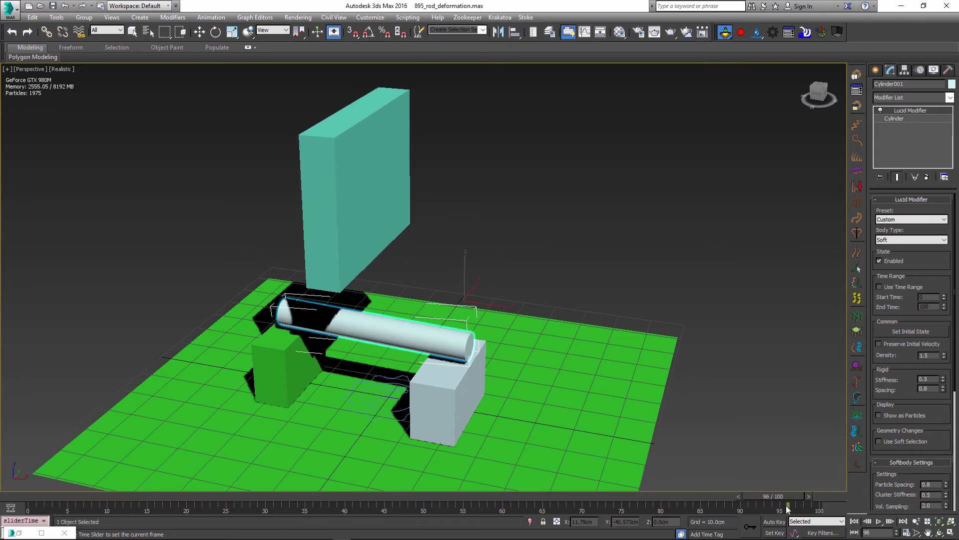
pyautogui.moveTo(412, 498); pyautogui.dragTo(471, 496)
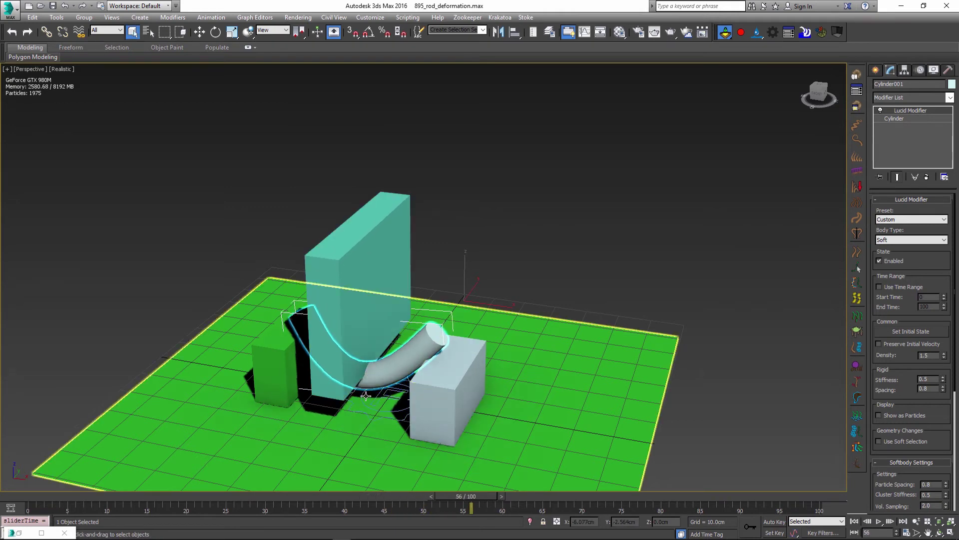
pyautogui.moveTo(486, 496); pyautogui.dragTo(647, 496)
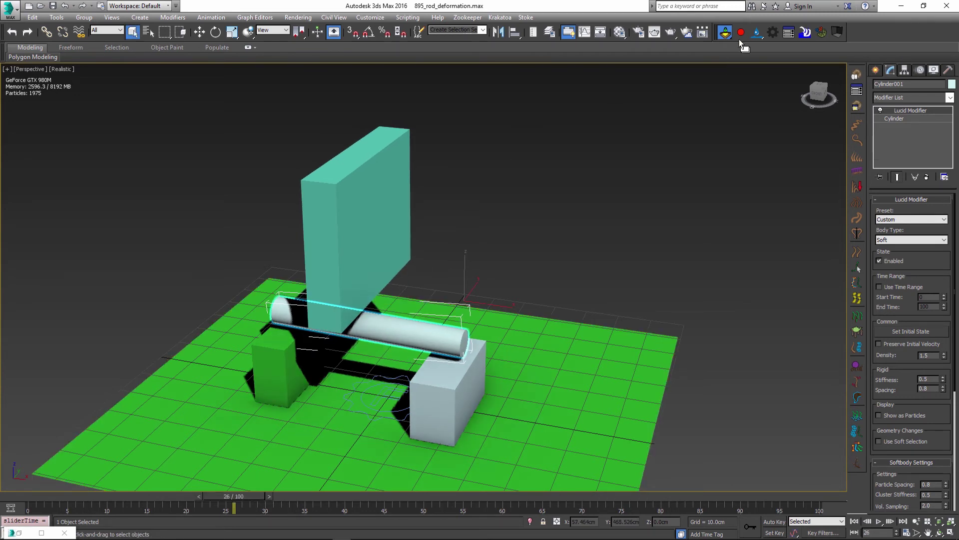
# Set Plastic Threshold to 0.65 in the Flex Settings and scrub the simulation to frame 64.
pyautogui.click(773, 33)
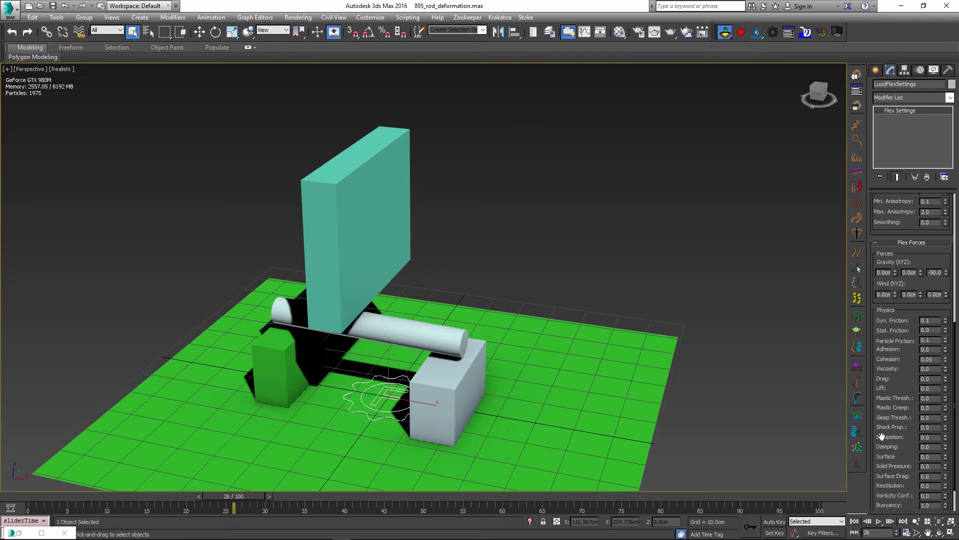
pyautogui.doubleClick(932, 398)
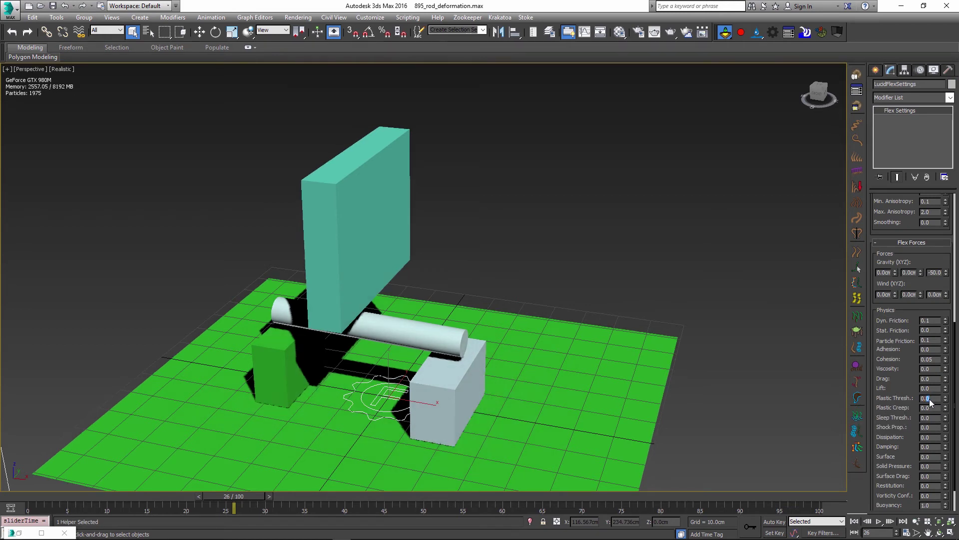
pyautogui.write('0.65')
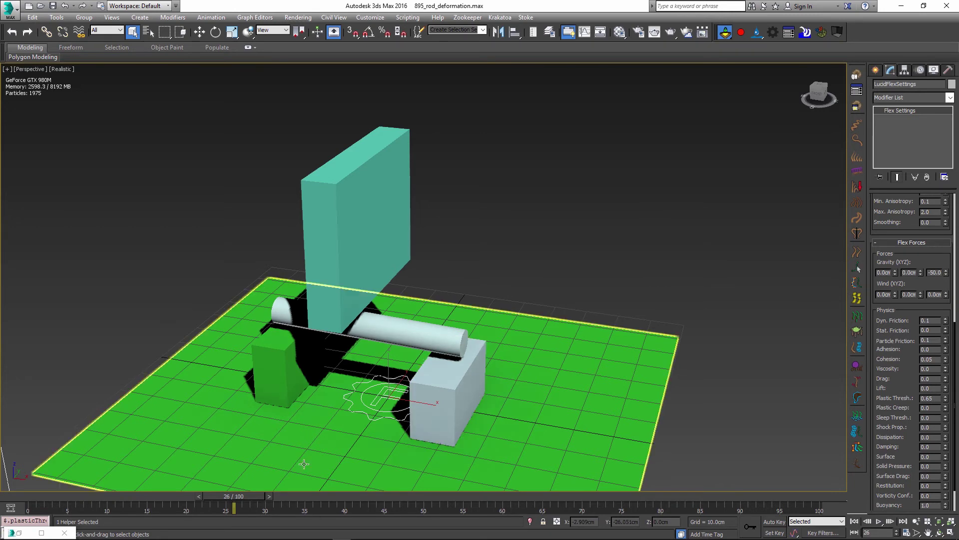
pyautogui.moveTo(245, 497); pyautogui.dragTo(535, 472)
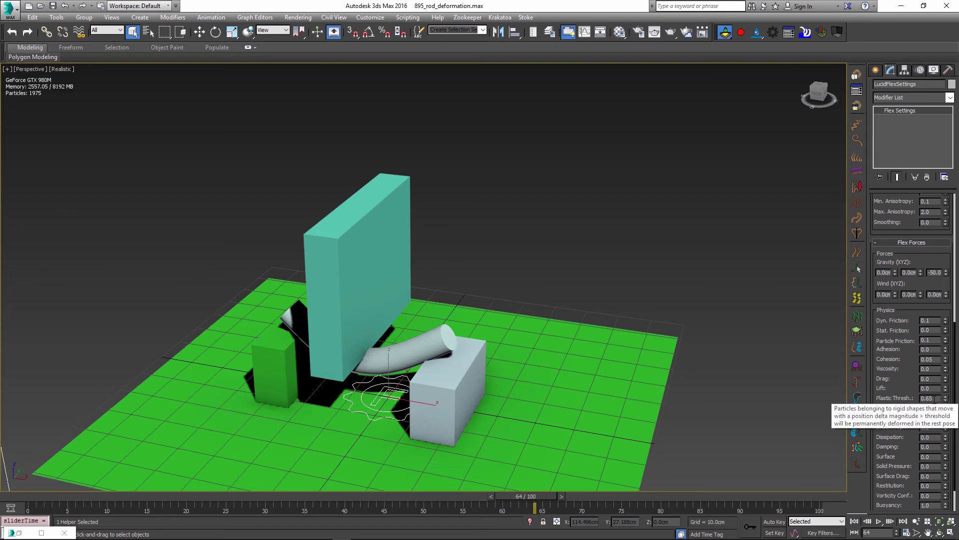
# Set Plastic Creep to 0.001 and scrub the simulation to frame 88 to check the rod's deformation.
pyautogui.click(933, 399)
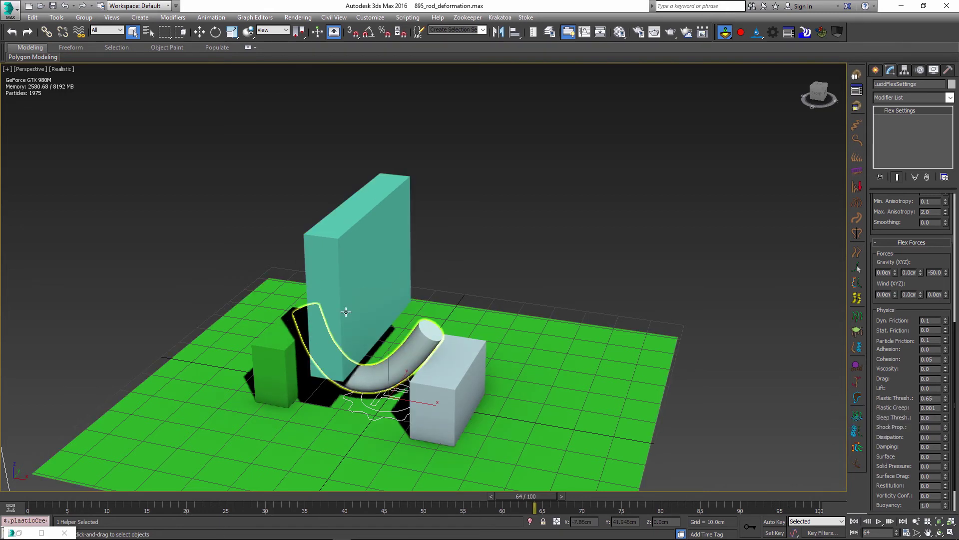
pyautogui.moveTo(335, 493); pyautogui.dragTo(726, 479)
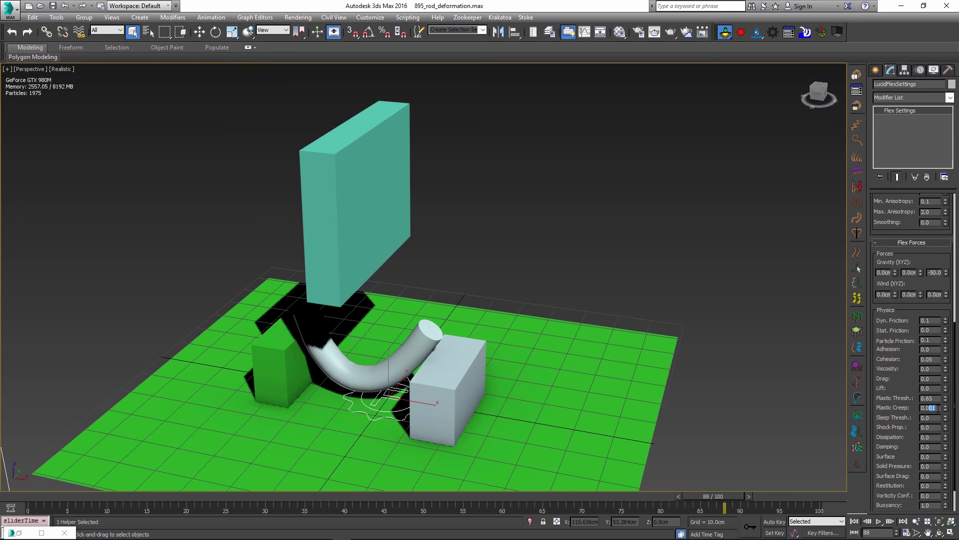
# Set Plastic Creep to 0.1 and scrub the simulation to frame 77 to check the rod's permanent bend.
pyautogui.write('1')
pyautogui.click(388, 496)
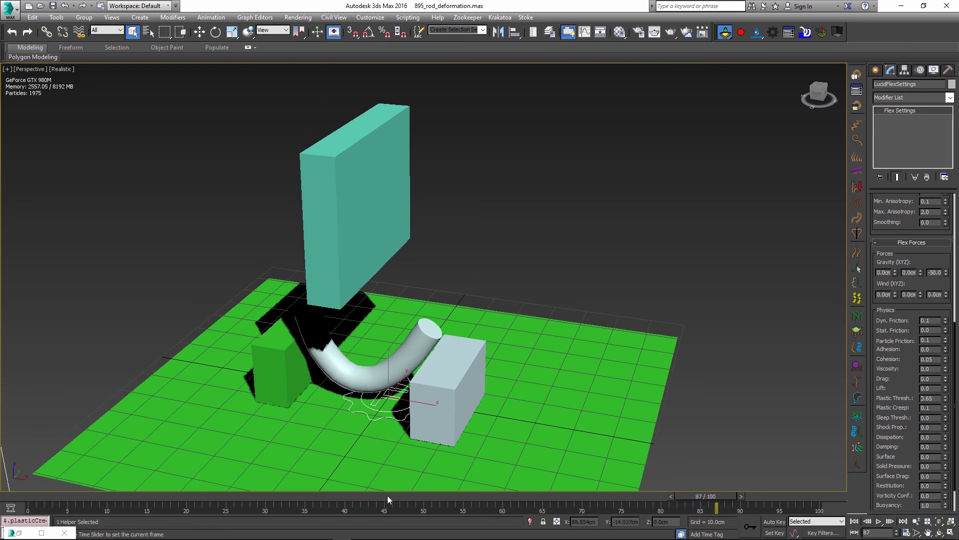
pyautogui.moveTo(331, 504); pyautogui.dragTo(582, 504)
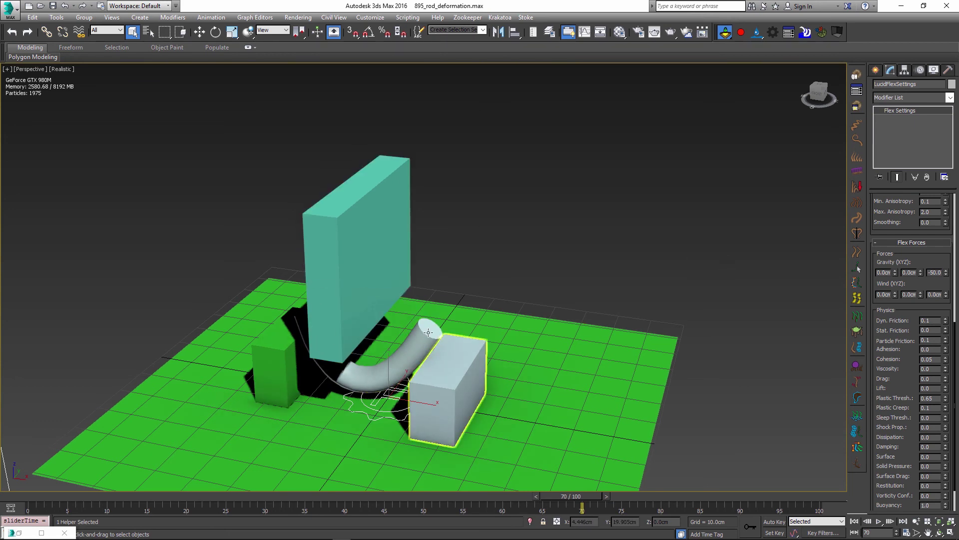
pyautogui.press(',')
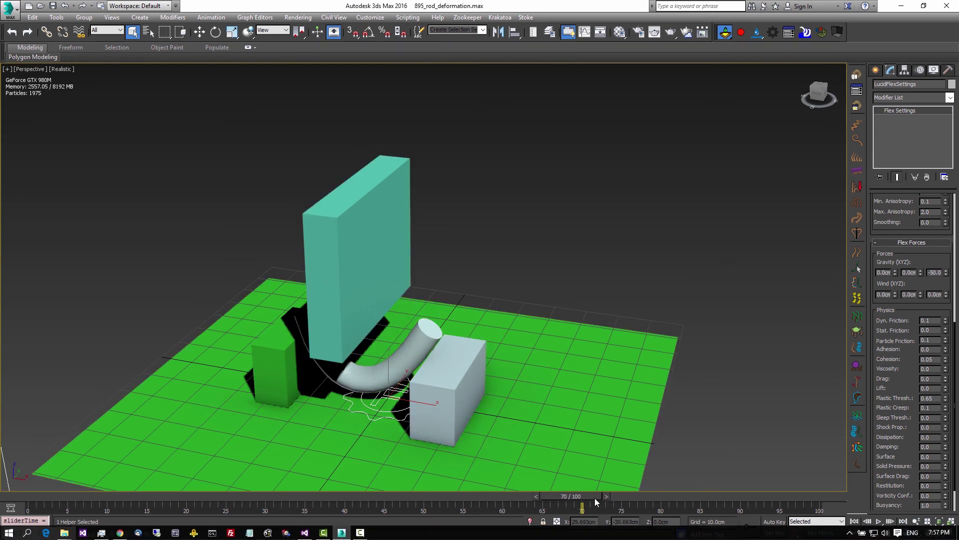
pyautogui.click(652, 498)
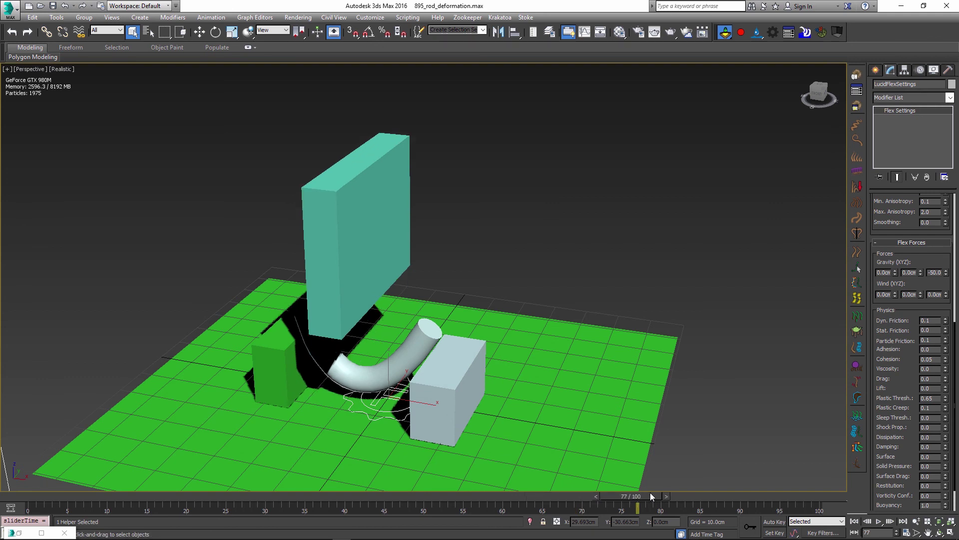